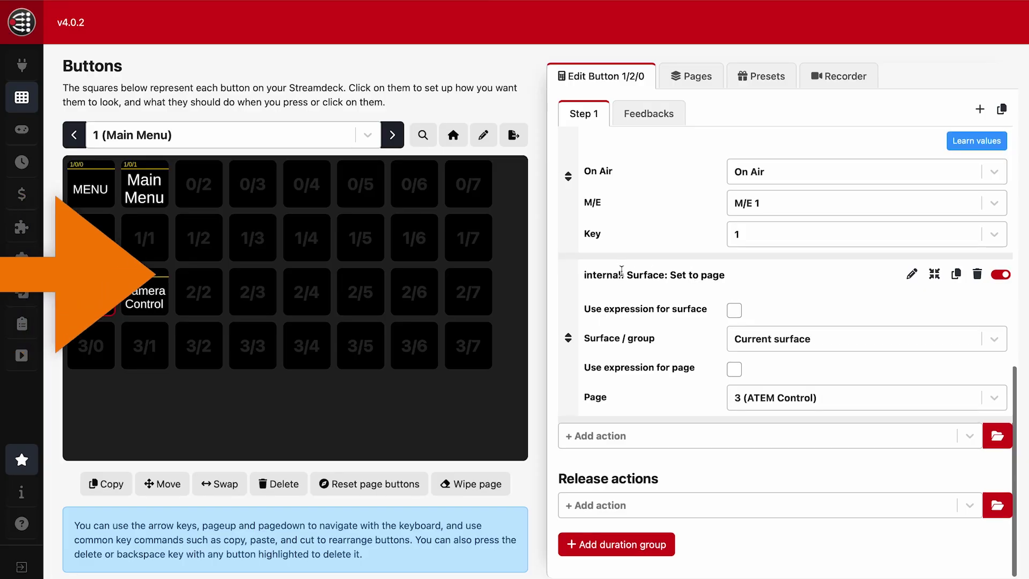
Switch the emulator to the Camera Control page and launch Companion's admin GUI at 192.168.1.100.
{"action": "triple_click", "coordinate": [621, 273]}
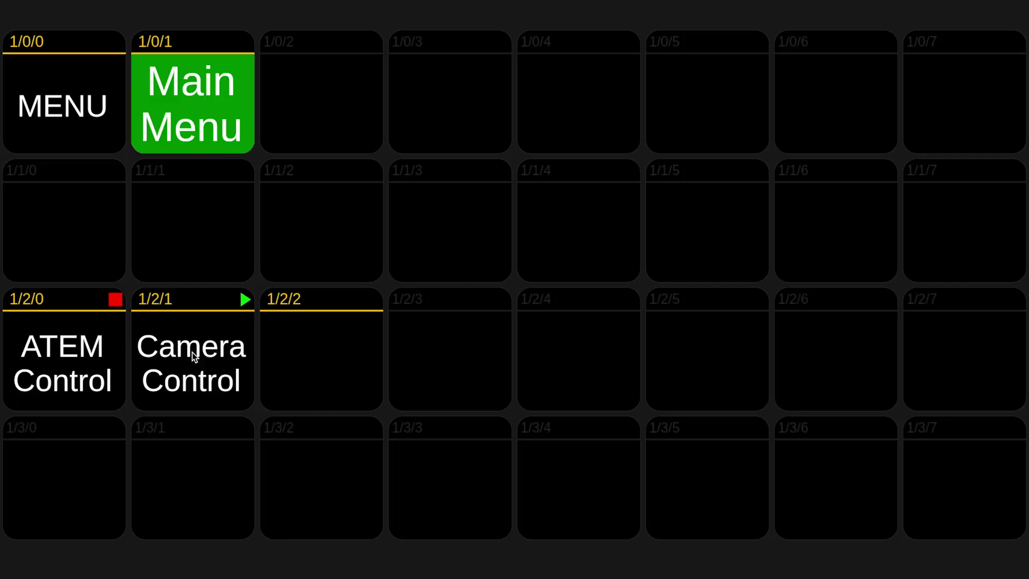
{"action": "left_click", "coordinate": [192, 352]}
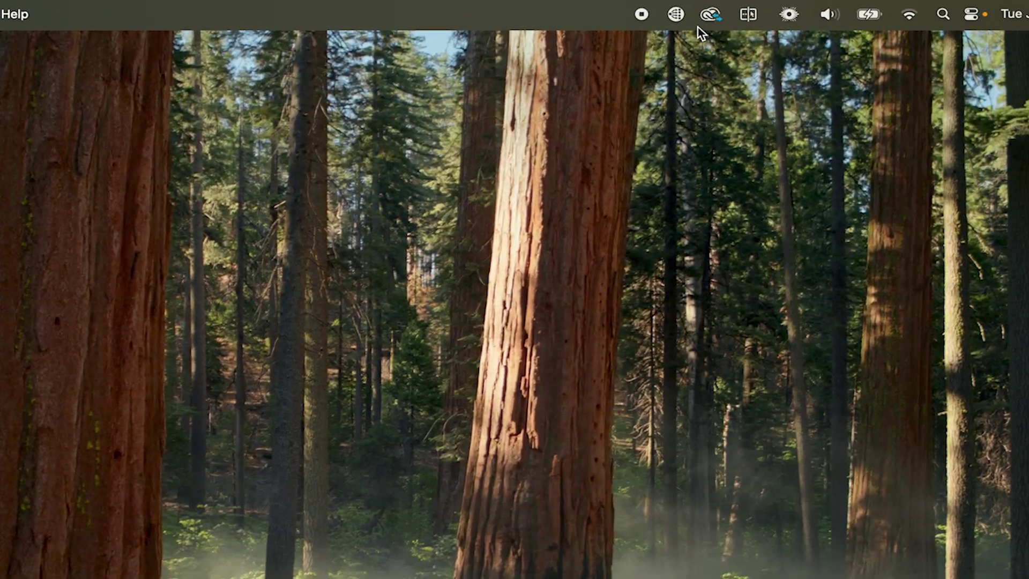
{"action": "left_click", "coordinate": [691, 11]}
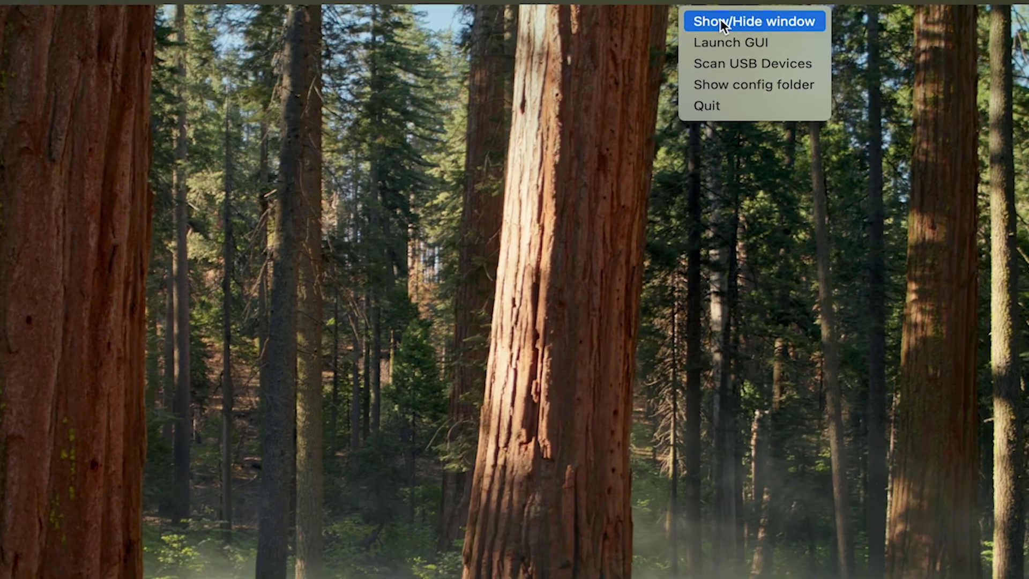
{"action": "left_click", "coordinate": [689, 51]}
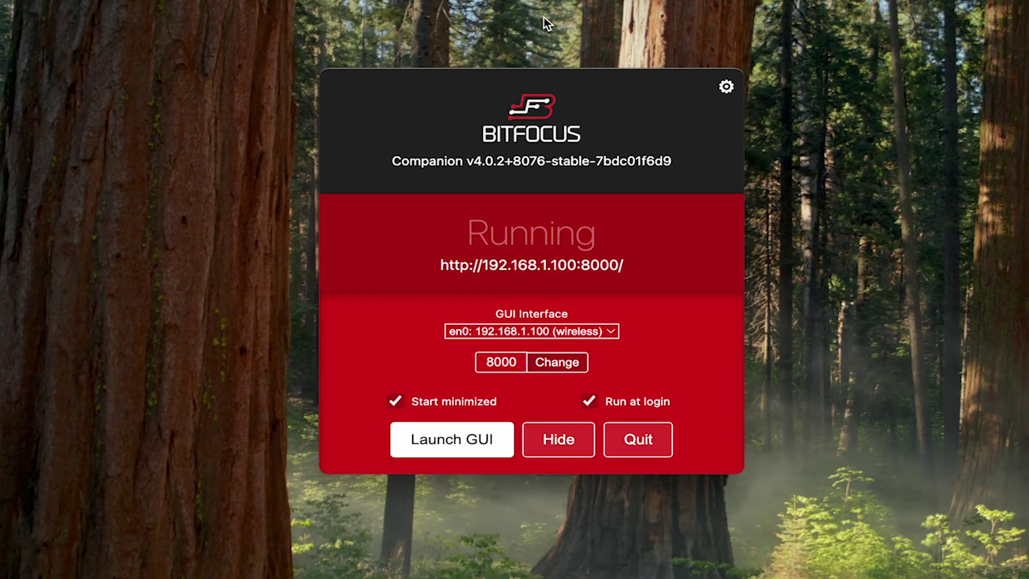
{"action": "left_click", "coordinate": [451, 440]}
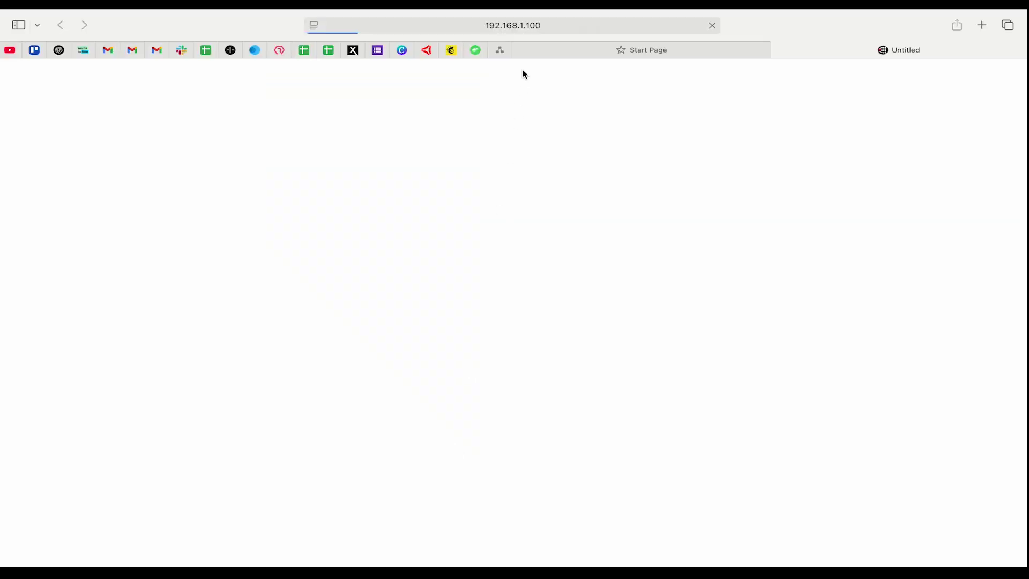
Close the Start Page tab, retry 192.168.1.100:8000, and return to Companion's launcher window.
{"action": "left_click", "coordinate": [520, 52]}
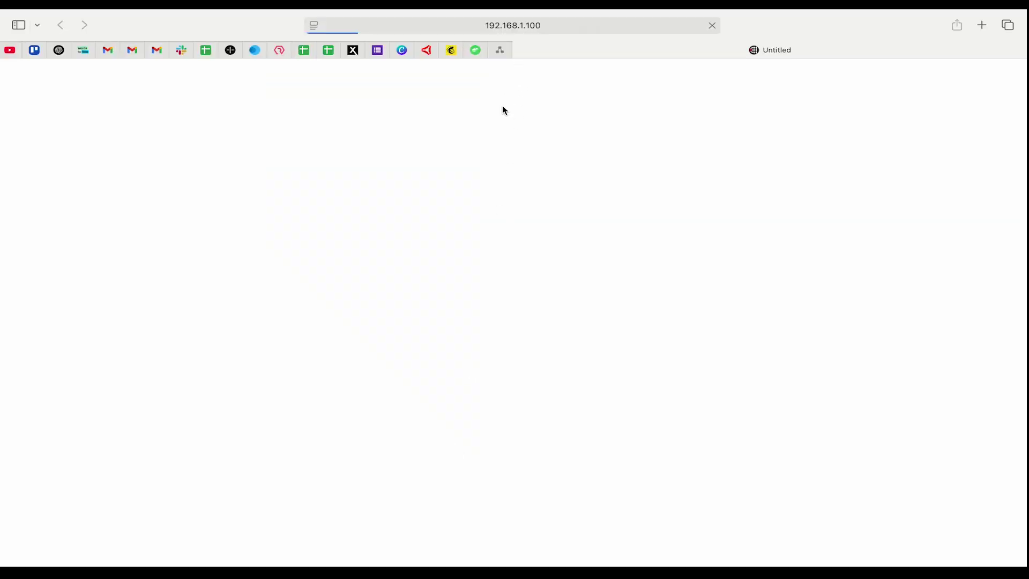
{"action": "left_click", "coordinate": [516, 31]}
{"action": "left_click_drag", "start_coordinate": [520, 27], "coordinate": [313, 28]}
{"action": "key", "text": "Return"}
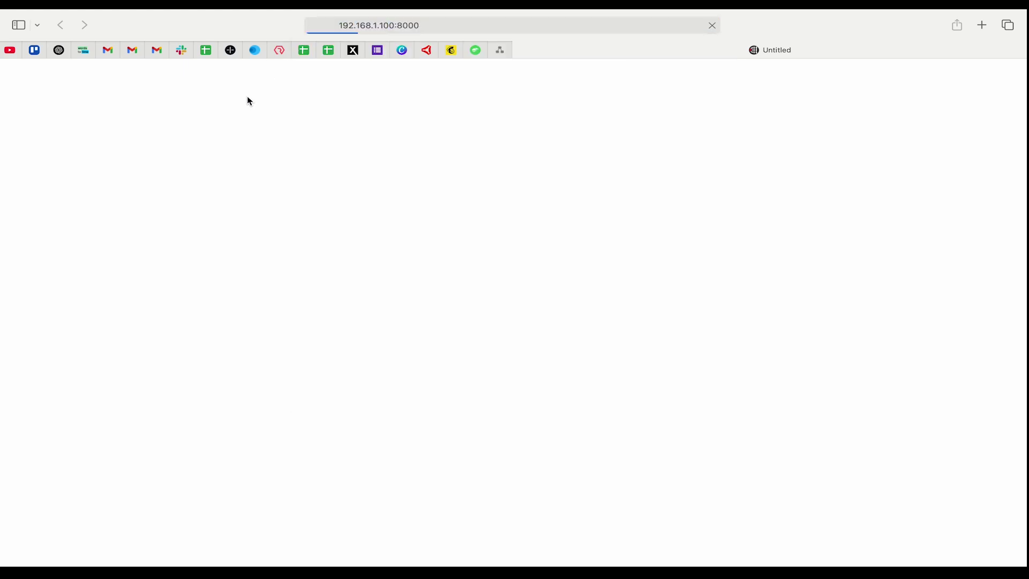
{"action": "key", "text": "ctrl+Left"}
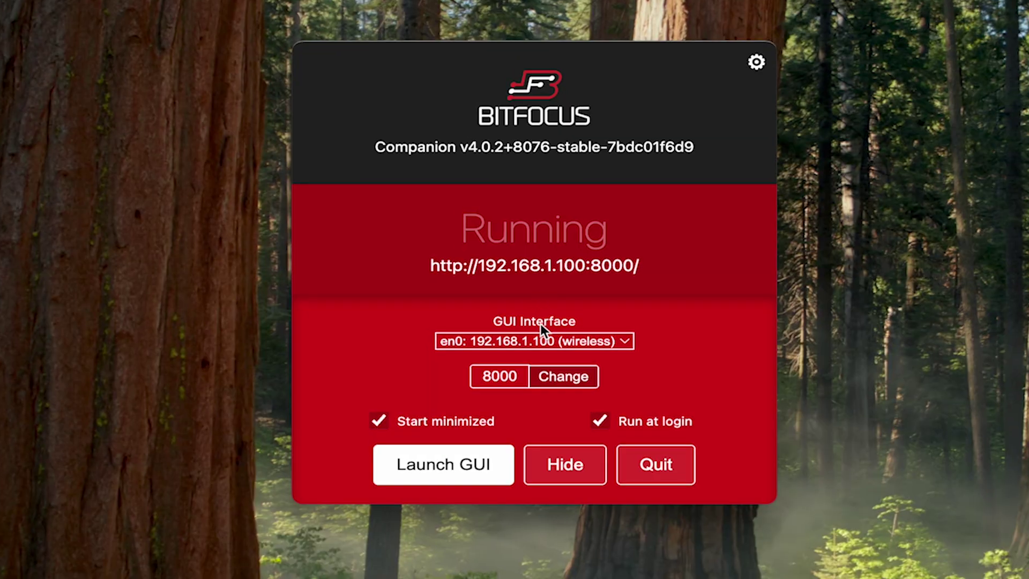
Try All Interfaces and 192.168.1.100 for the GUI, then bind it to localhost 127.0.0.1.
{"action": "left_click", "coordinate": [518, 296]}
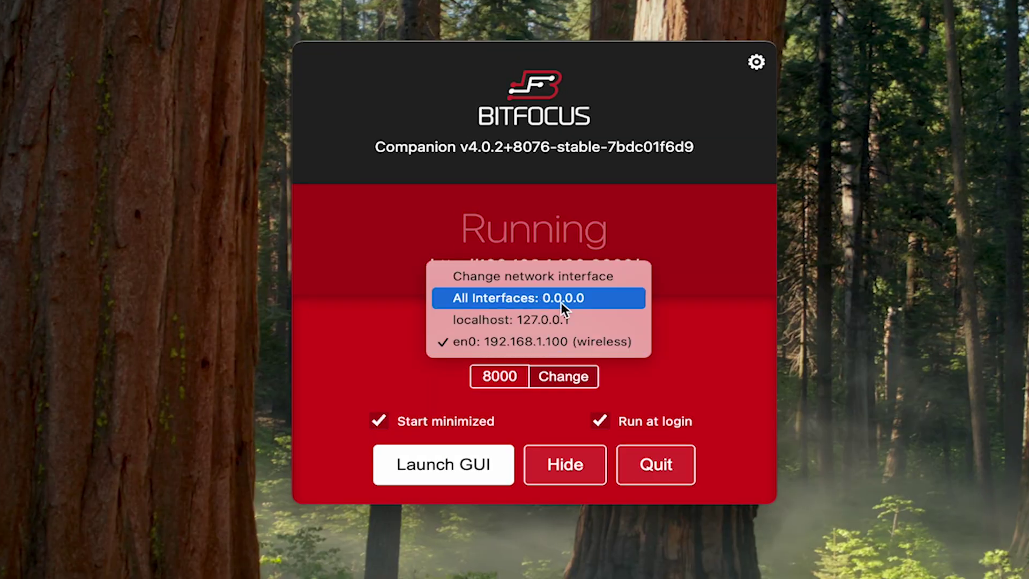
{"action": "left_click", "coordinate": [543, 298]}
{"action": "left_click", "coordinate": [523, 345]}
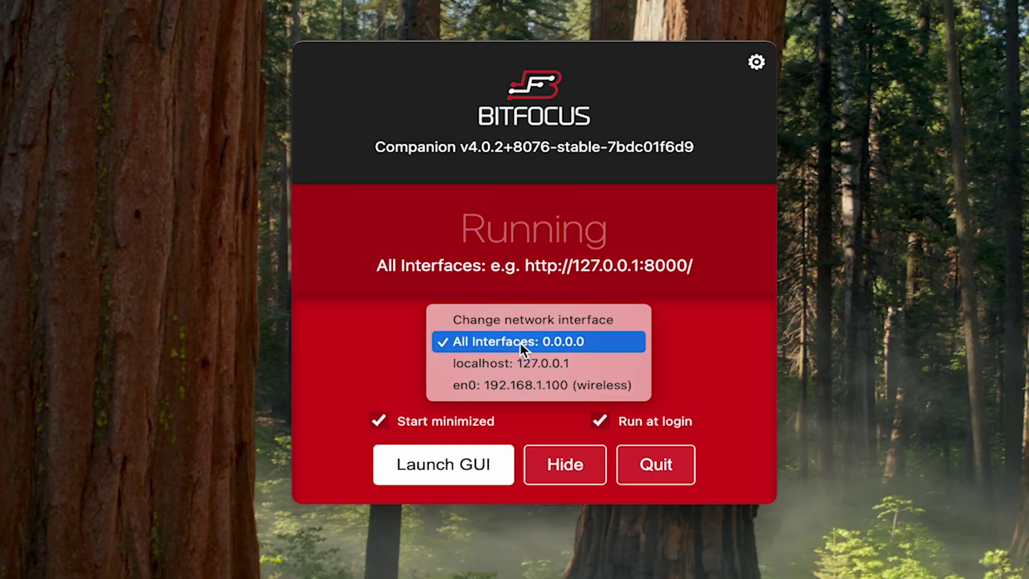
{"action": "left_click", "coordinate": [390, 336]}
{"action": "left_click", "coordinate": [498, 346]}
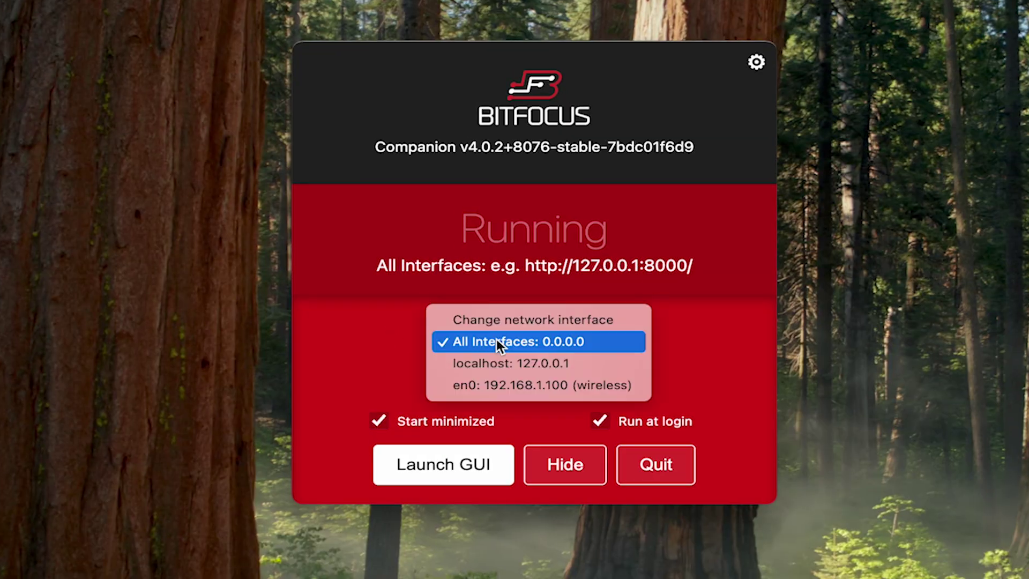
{"action": "left_click", "coordinate": [501, 385]}
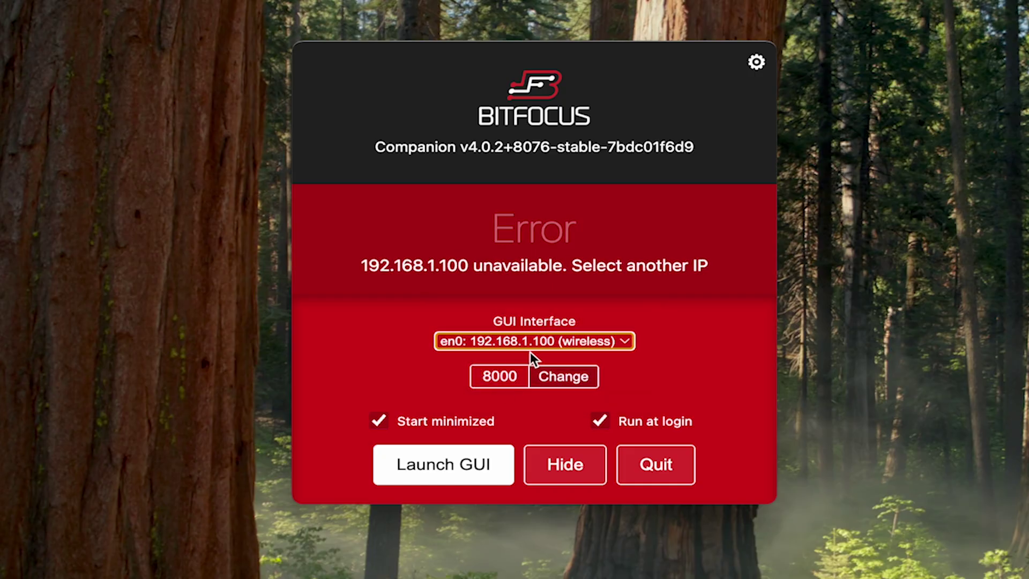
{"action": "left_click", "coordinate": [541, 340]}
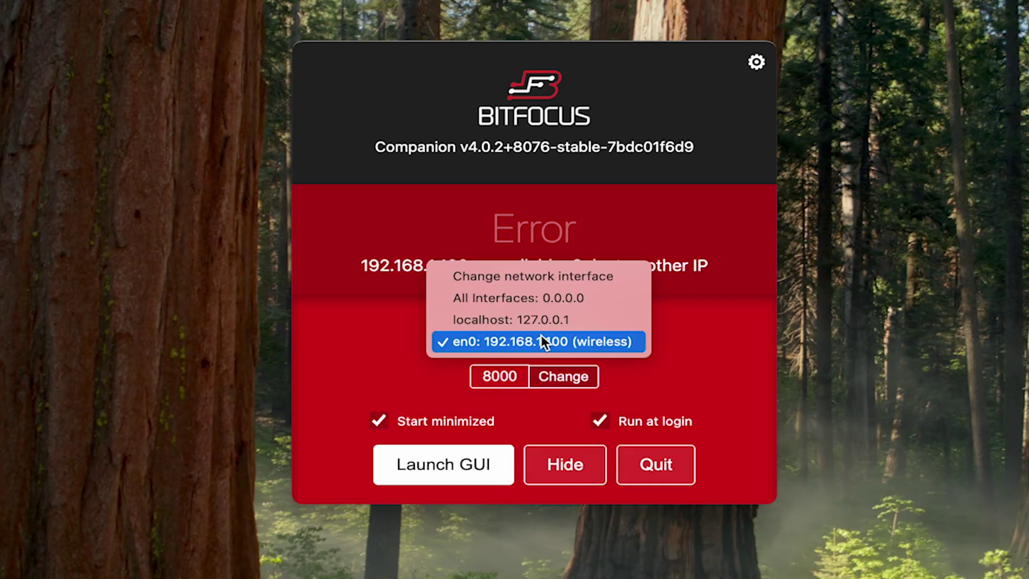
{"action": "left_click", "coordinate": [534, 321]}
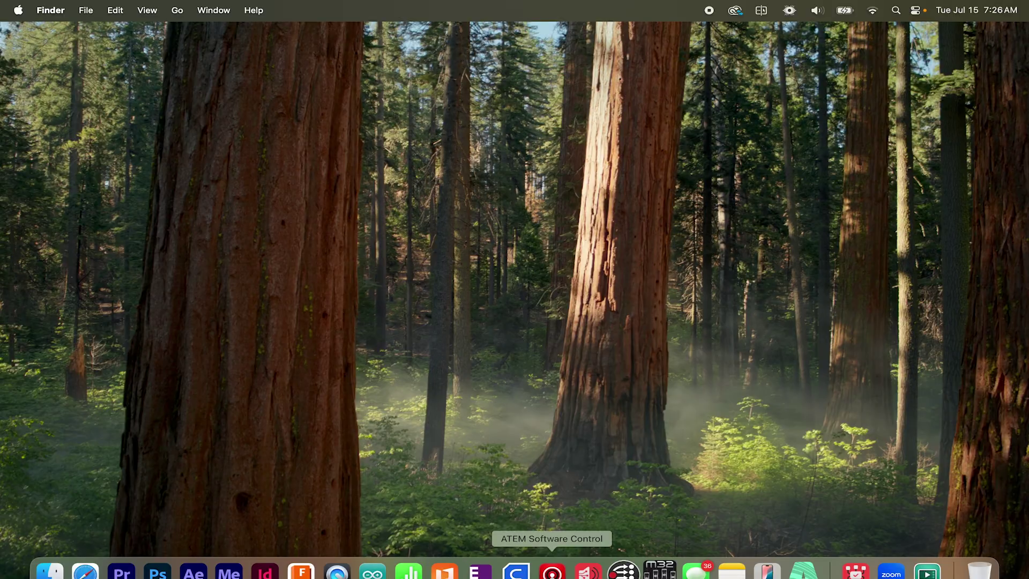
Relaunch Companion from the Dock and show its launcher, running at 127.0.0.1:8000.
{"action": "left_click", "coordinate": [623, 571]}
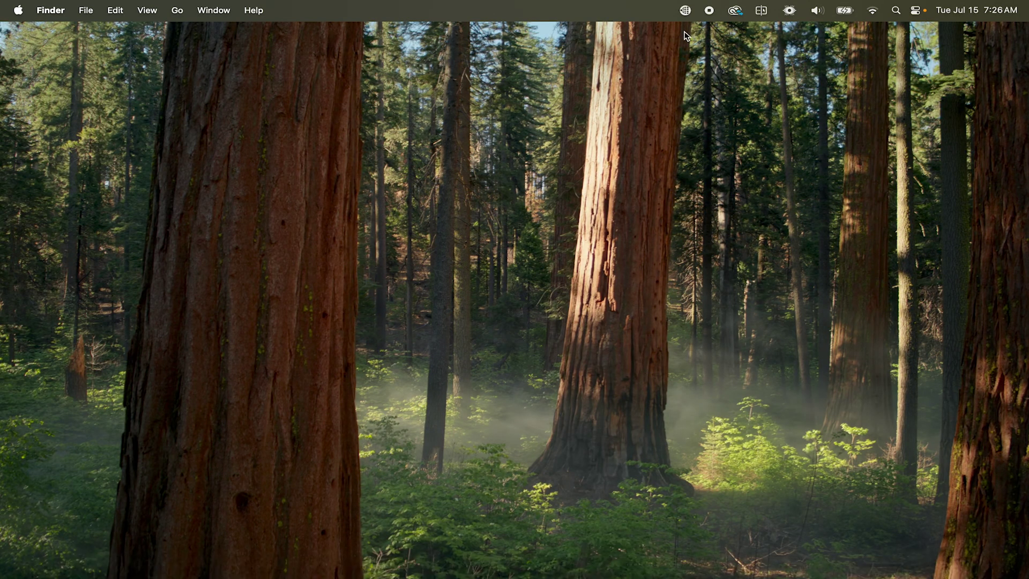
{"action": "left_click", "coordinate": [685, 10]}
{"action": "left_click", "coordinate": [696, 31]}
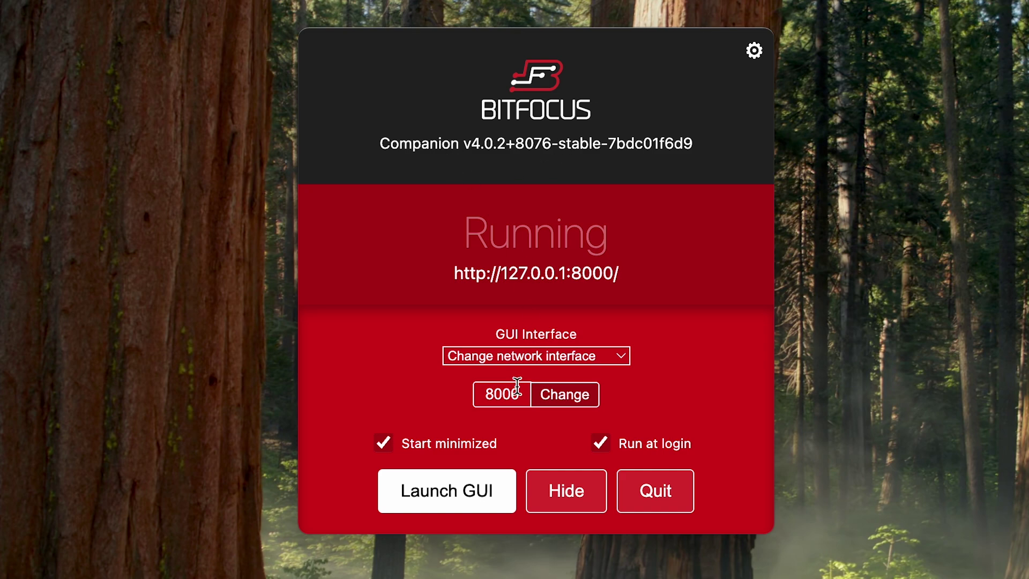
Bind the GUI interface to en0: 192.168.1.99 (wireless) and launch the admin GUI.
{"action": "left_click", "coordinate": [517, 356]}
{"action": "left_click", "coordinate": [523, 427]}
{"action": "left_click", "coordinate": [480, 501]}
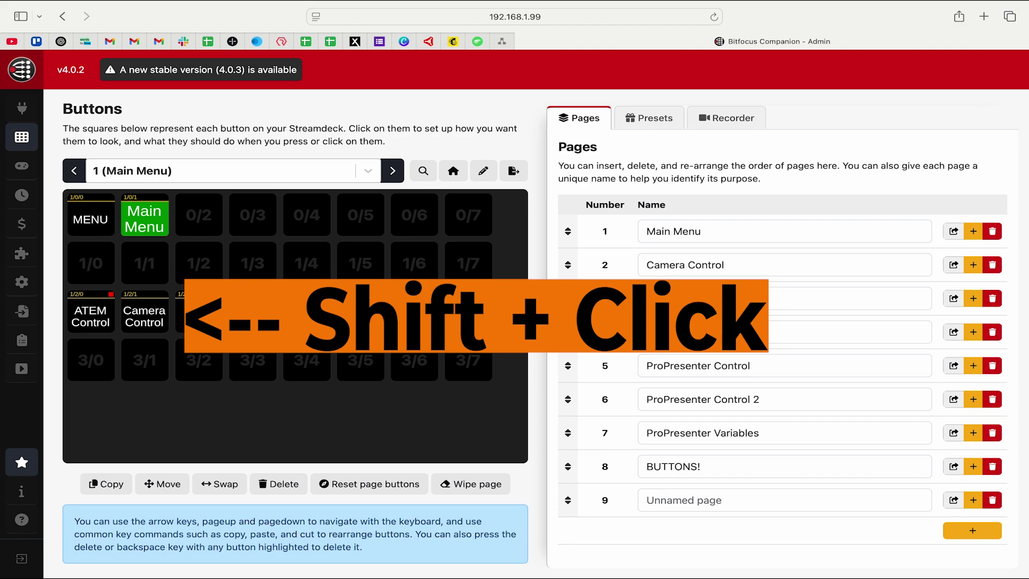
Edit and test-fire Camera Control button 1/2/1, then browse button pages 2–4.
{"action": "left_click", "coordinate": [139, 320], "text": "shift"}
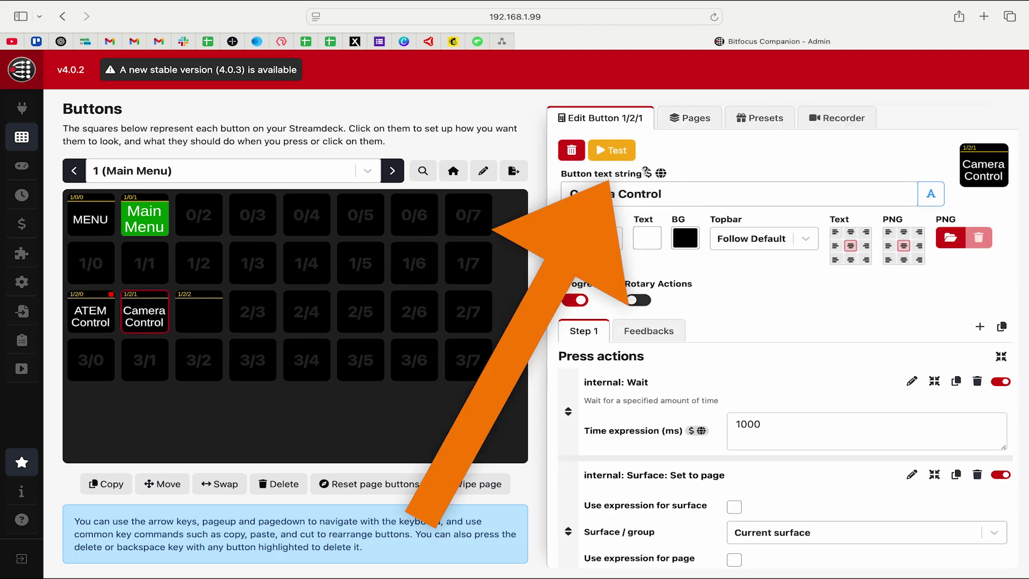
{"action": "left_click", "coordinate": [611, 153]}
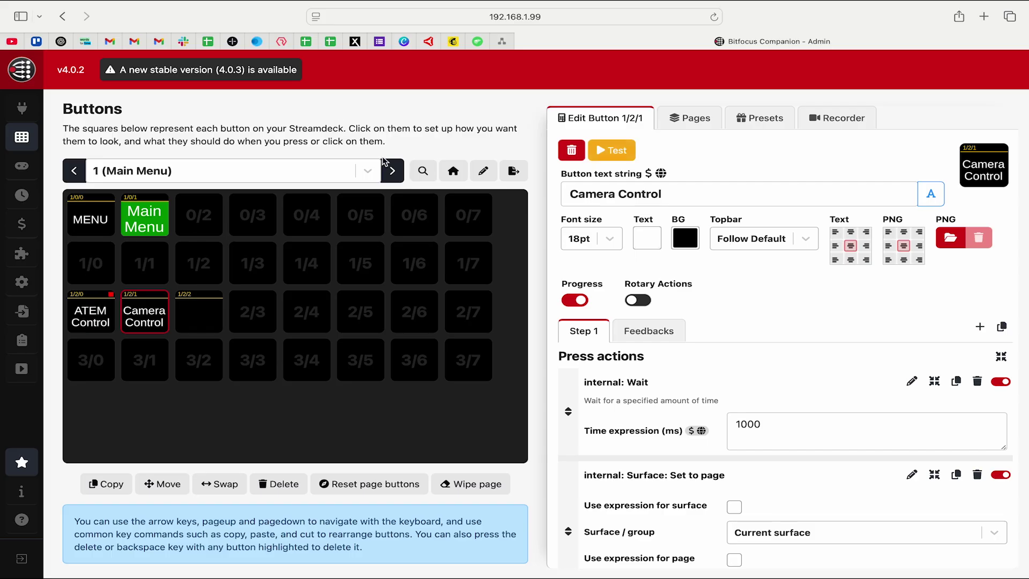
{"action": "left_click", "coordinate": [393, 171]}
{"action": "left_click", "coordinate": [392, 172]}
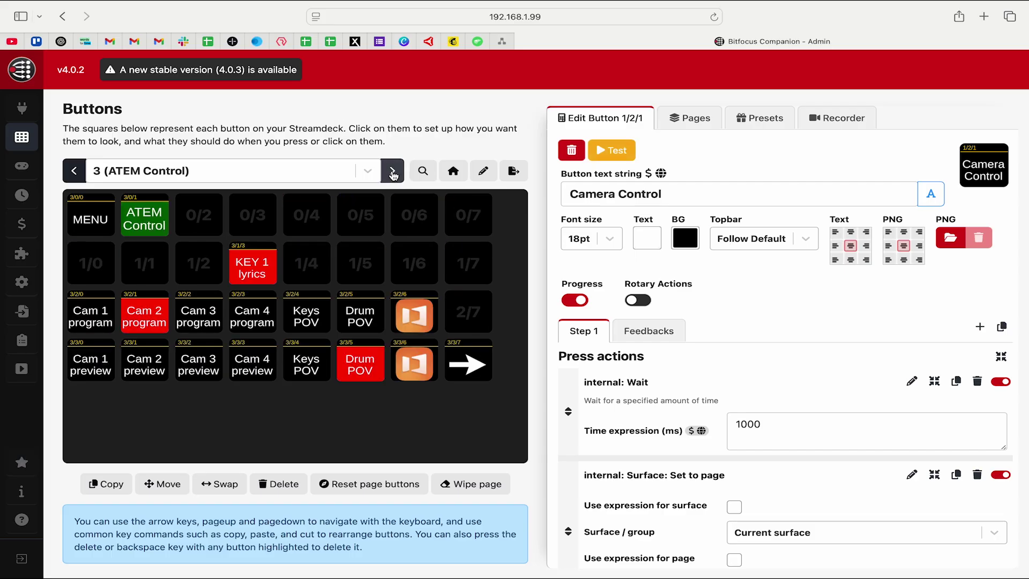
{"action": "left_click", "coordinate": [393, 171]}
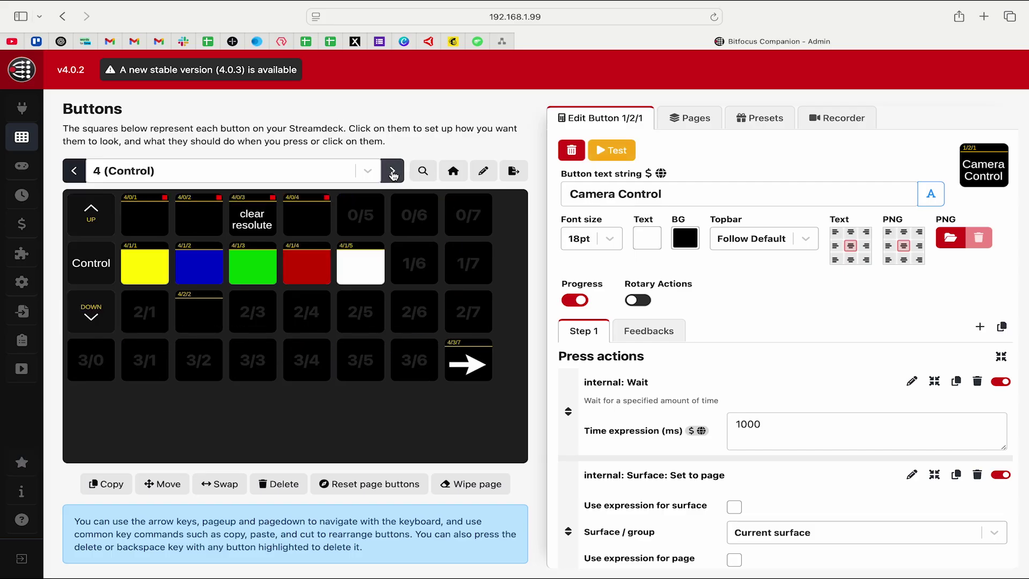
{"action": "left_click", "coordinate": [74, 171]}
{"action": "left_click", "coordinate": [75, 172]}
{"action": "left_click", "coordinate": [75, 171]}
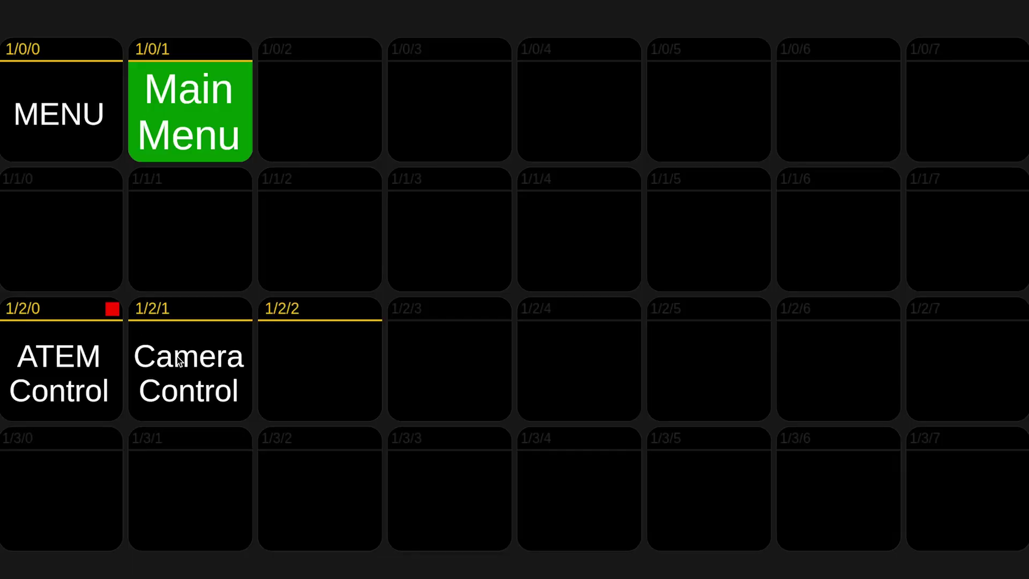
Press Camera Control on the emulator and show page 2 (Camera Control) in the admin grid.
{"action": "left_click", "coordinate": [190, 362]}
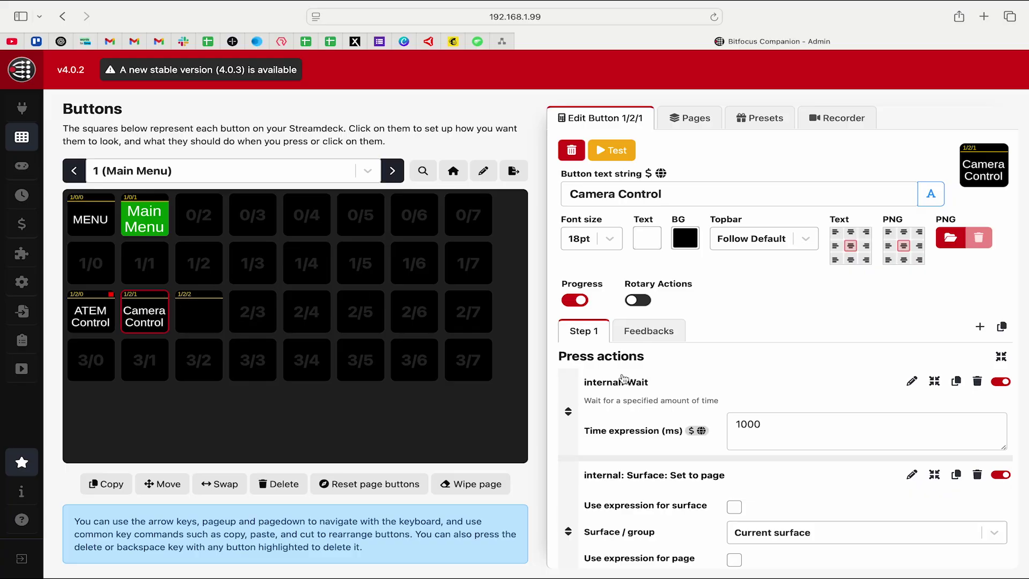
{"action": "scroll", "coordinate": [624, 380], "scroll_direction": "down", "scroll_amount": 3}
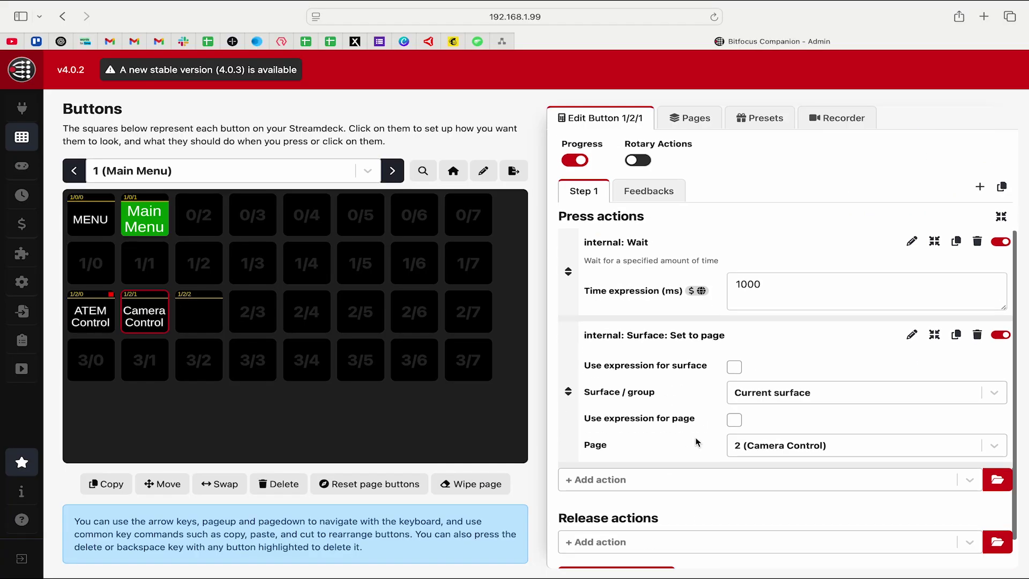
{"action": "left_click", "coordinate": [393, 172]}
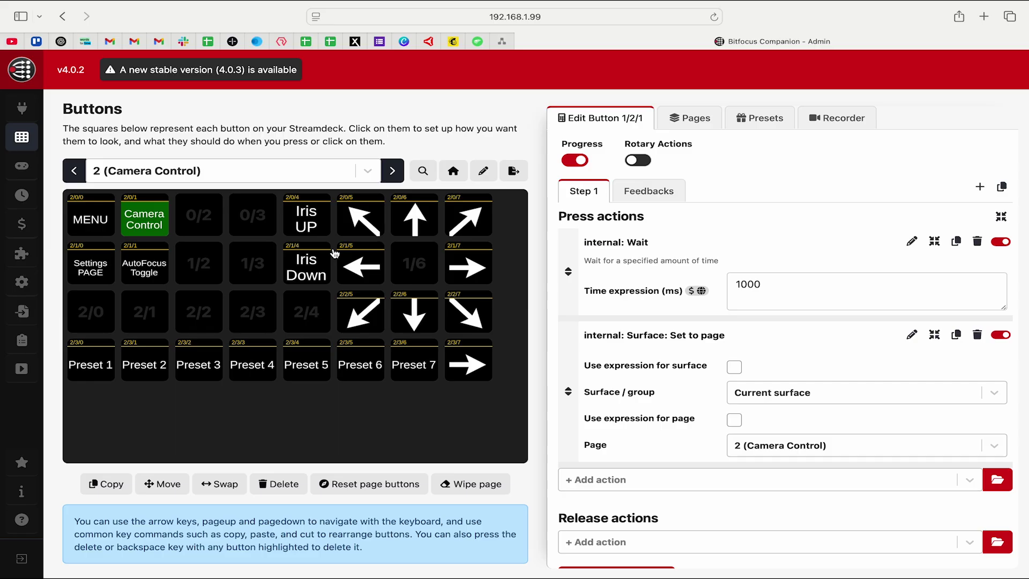
Open the Emulator chooser in a new browser tab, then return to the admin tab.
{"action": "mouse_move", "coordinate": [31, 378]}
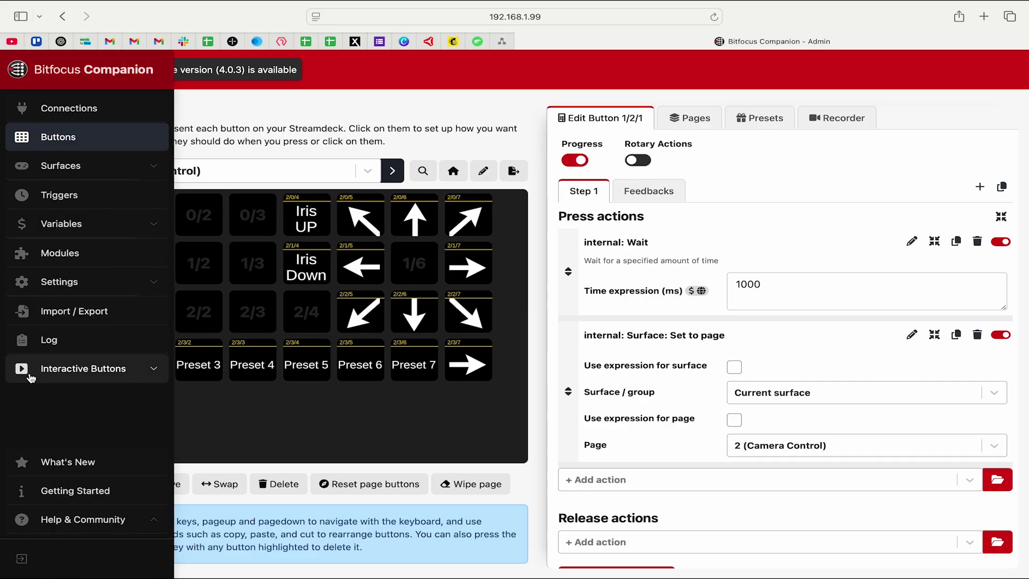
{"action": "left_click", "coordinate": [76, 374]}
{"action": "left_click", "coordinate": [60, 397]}
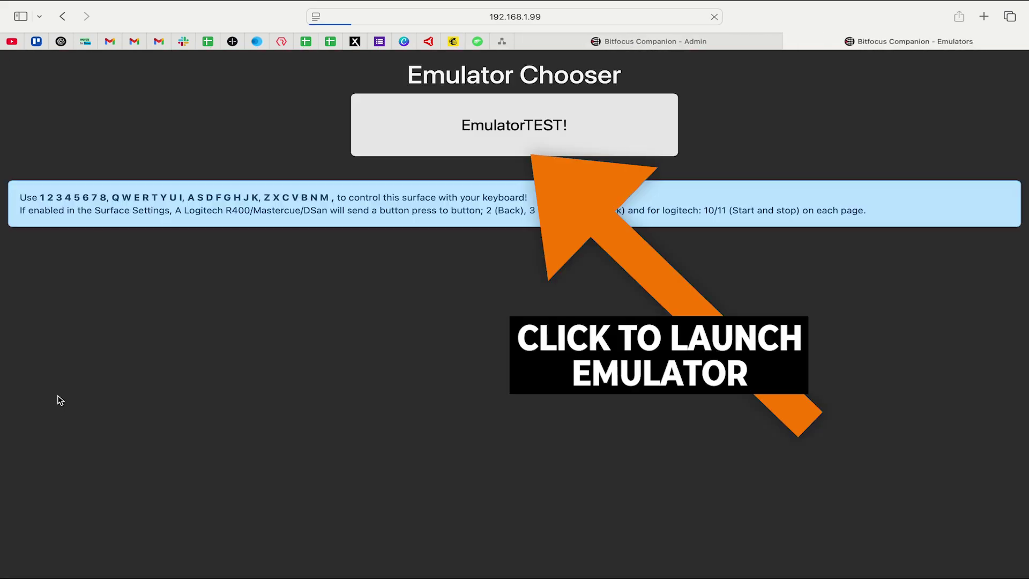
{"action": "left_click", "coordinate": [676, 41]}
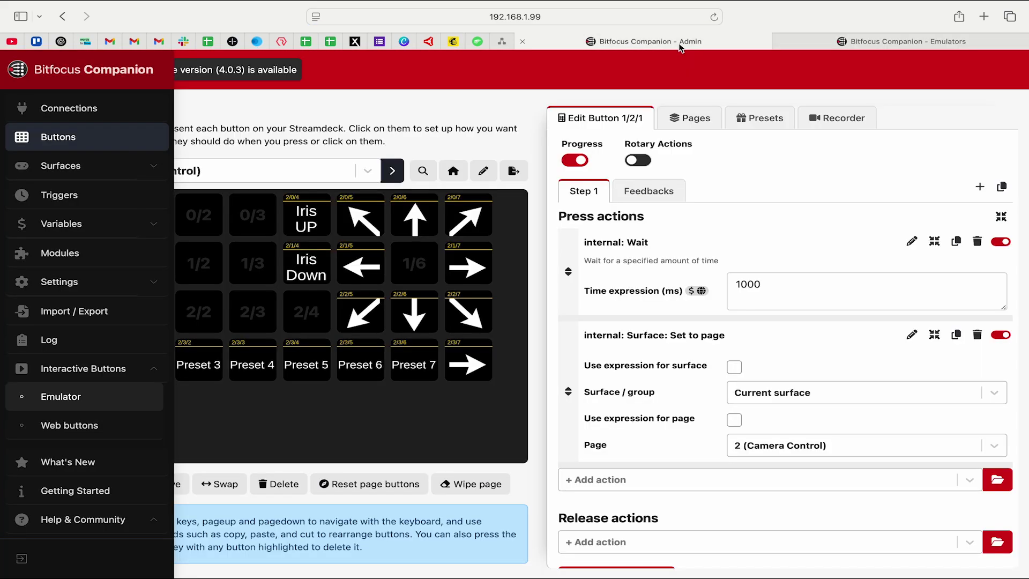
Delete the EmulatorTEST! surface from the Configured Surfaces list.
{"action": "mouse_move", "coordinate": [99, 234]}
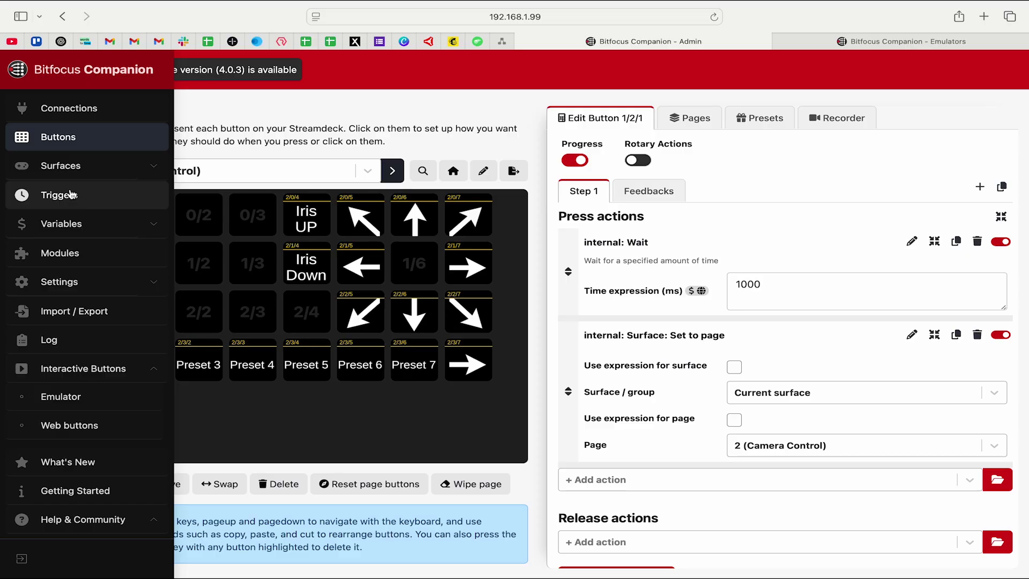
{"action": "left_click", "coordinate": [70, 166]}
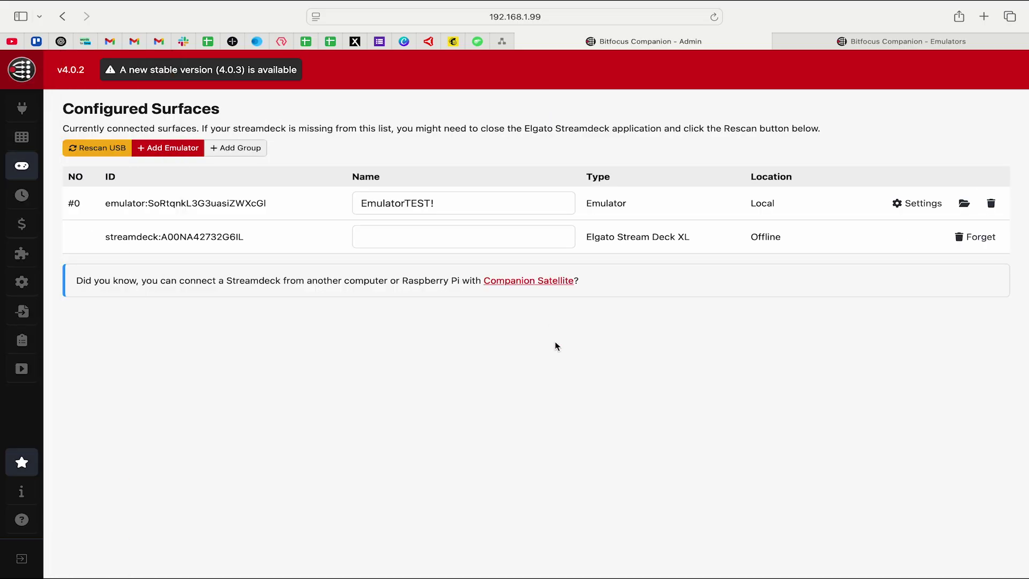
{"action": "left_click", "coordinate": [991, 203]}
{"action": "left_click", "coordinate": [646, 197]}
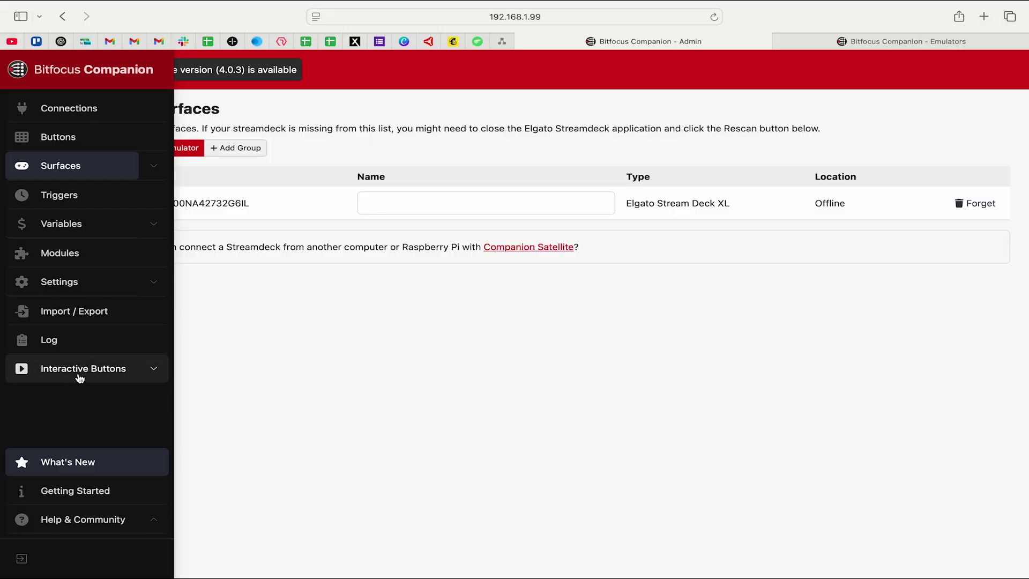
Open the Emulator chooser in a new tab and verify it reads 'No Emulators have been created'.
{"action": "left_click", "coordinate": [80, 375]}
{"action": "left_click", "coordinate": [59, 397]}
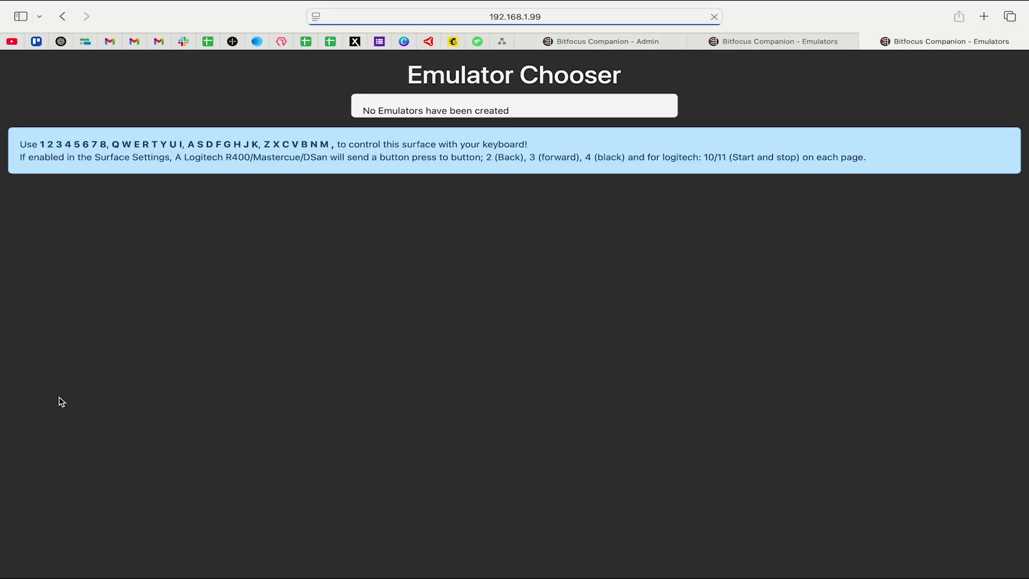
{"action": "left_click_drag", "start_coordinate": [528, 95], "coordinate": [355, 86]}
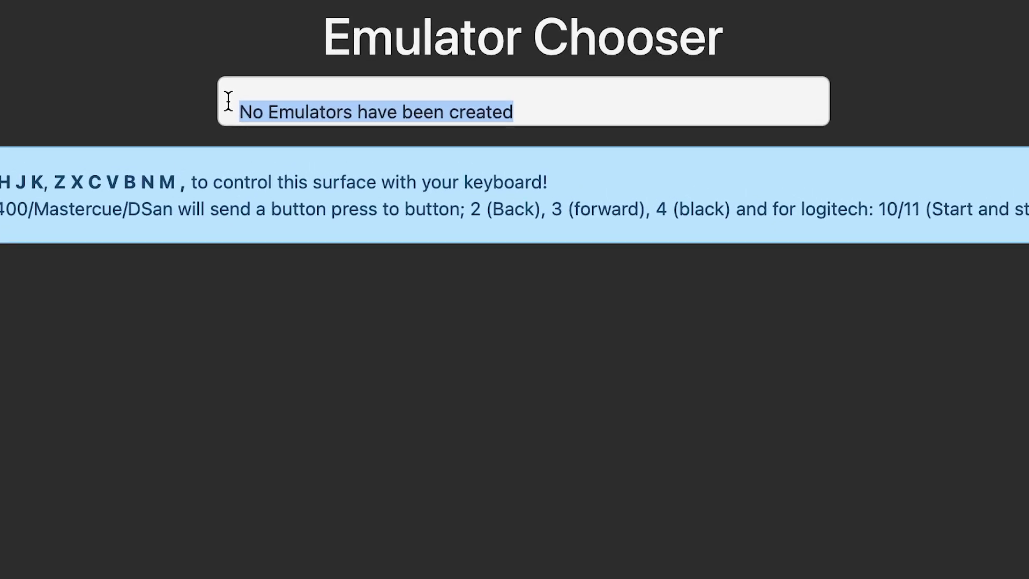
{"action": "left_click", "coordinate": [228, 100]}
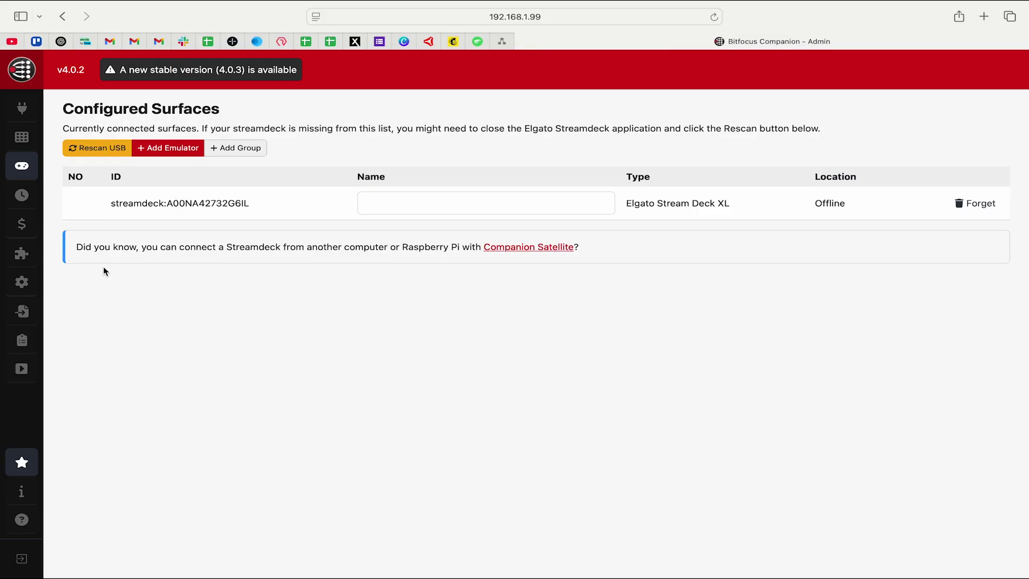
{"action": "mouse_move", "coordinate": [30, 169]}
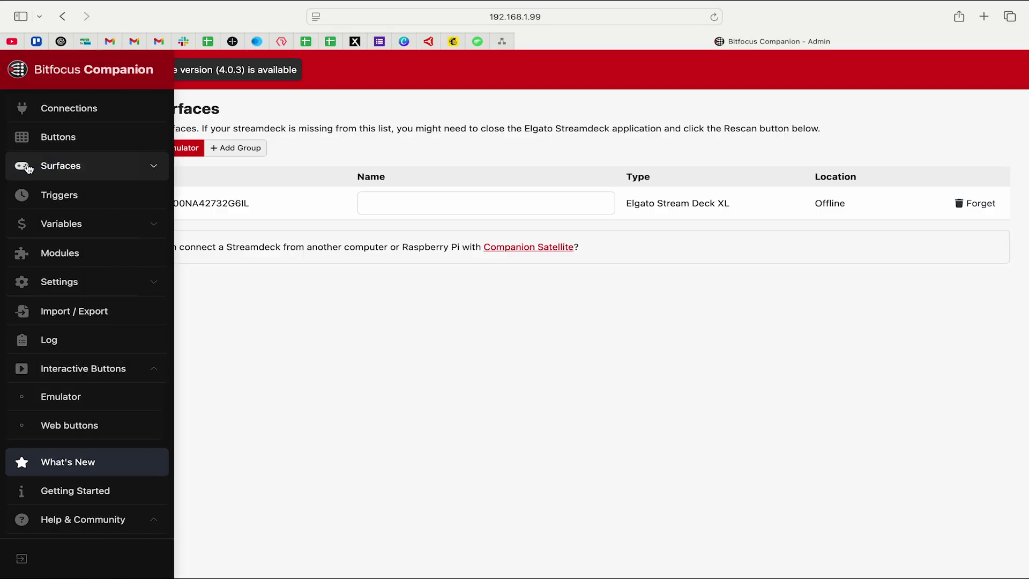
{"action": "left_click", "coordinate": [29, 169]}
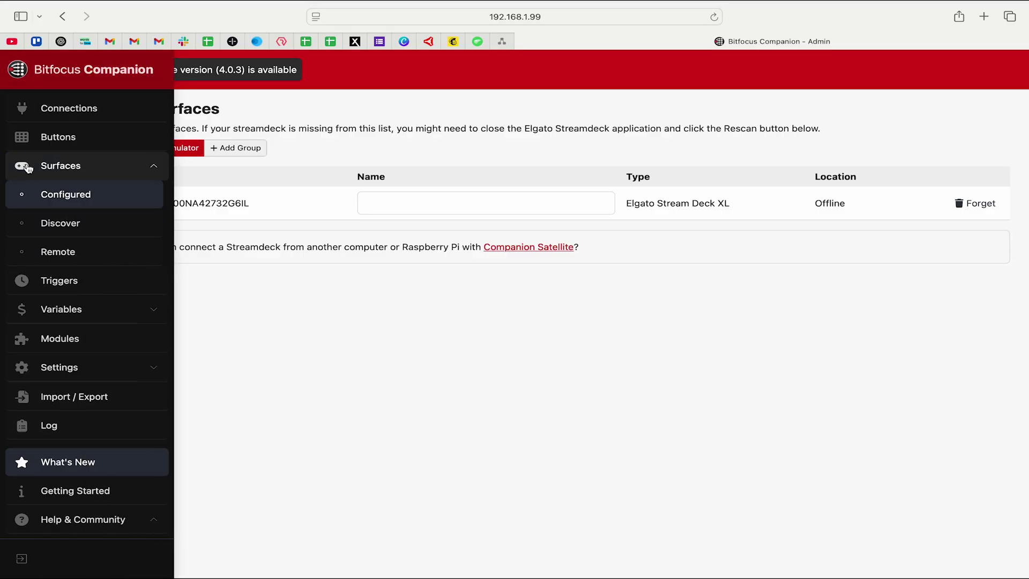
{"action": "left_click", "coordinate": [69, 224]}
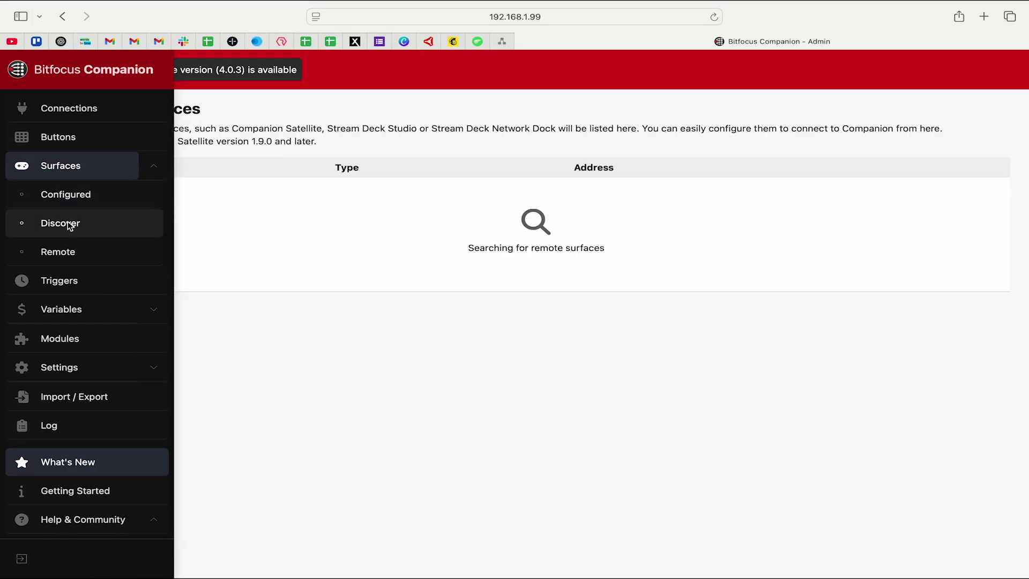
{"action": "left_click", "coordinate": [58, 255]}
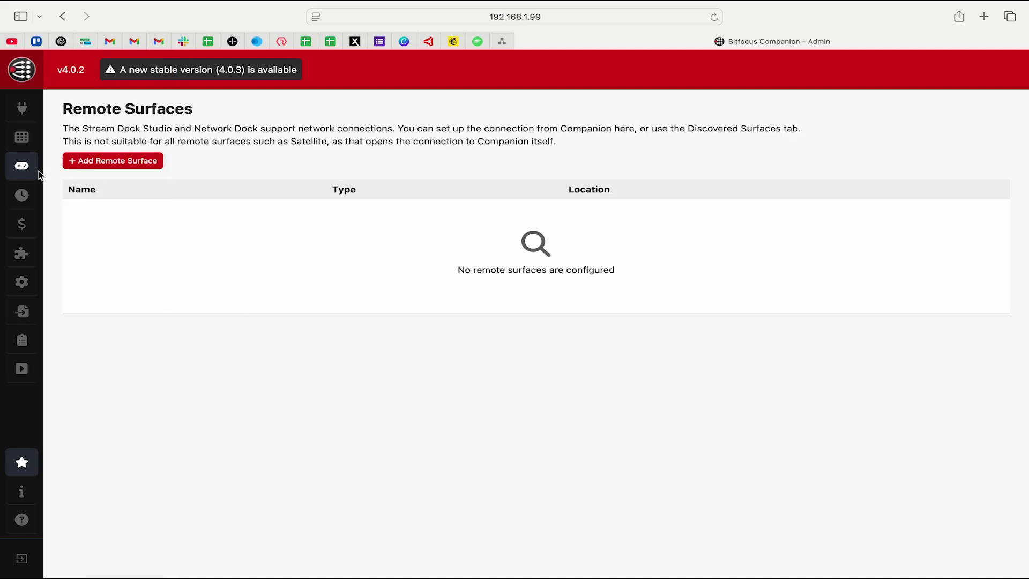
{"action": "mouse_move", "coordinate": [21, 172]}
{"action": "left_click", "coordinate": [67, 198]}
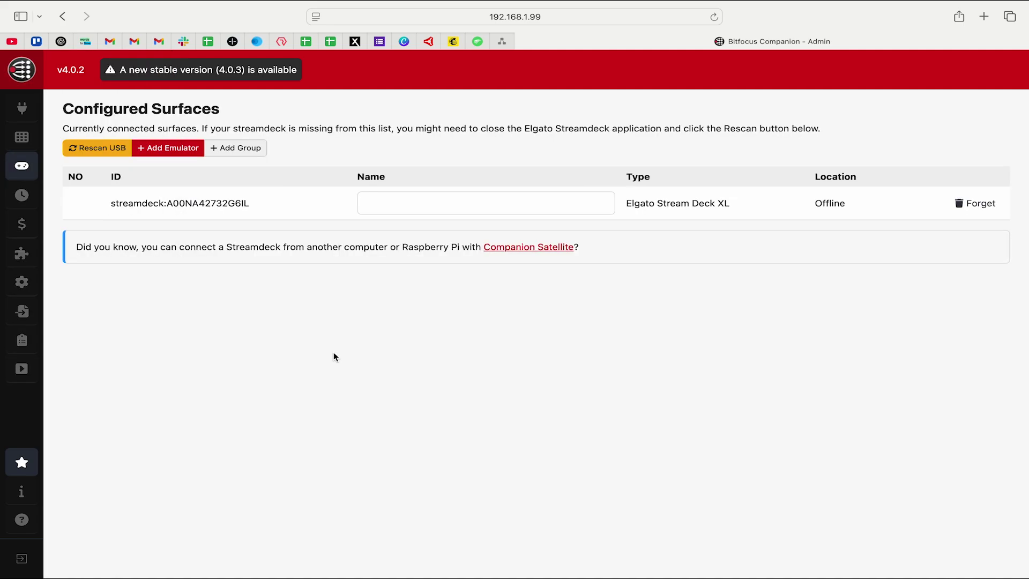
{"action": "left_click_drag", "start_coordinate": [110, 206], "coordinate": [323, 202]}
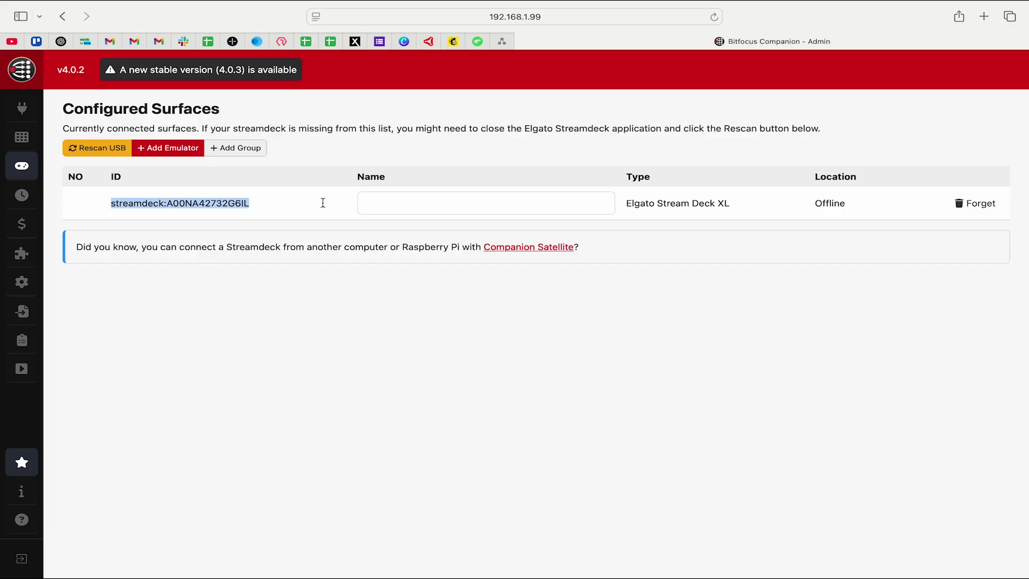
{"action": "left_click_drag", "start_coordinate": [762, 208], "coordinate": [647, 207]}
{"action": "left_click", "coordinate": [634, 208]}
Add a new emulator surface named 'Test Emulator'.
{"action": "left_click_drag", "start_coordinate": [812, 194], "coordinate": [817, 211]}
{"action": "left_click", "coordinate": [724, 320]}
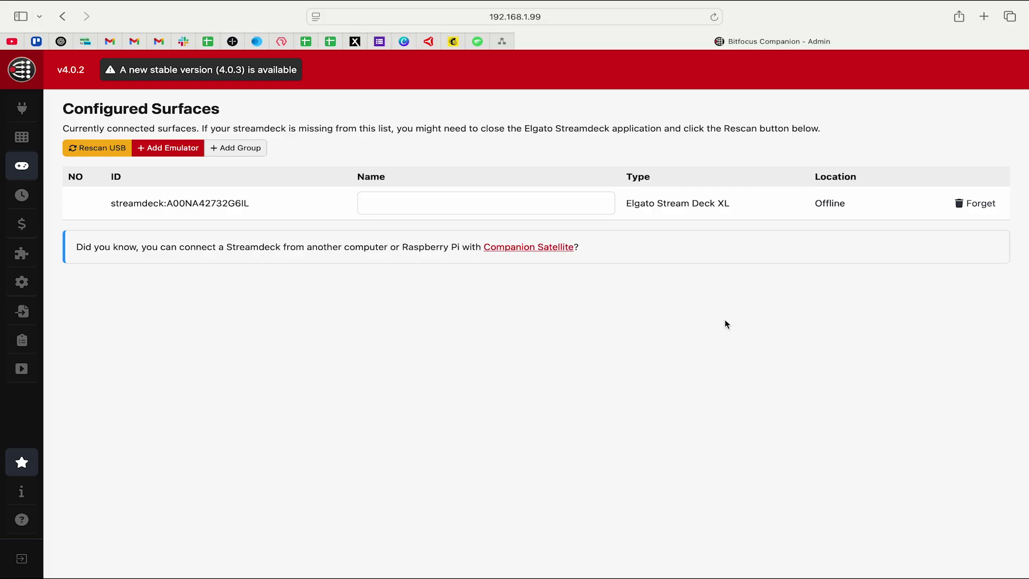
{"action": "left_click", "coordinate": [168, 150]}
{"action": "left_click", "coordinate": [566, 156]}
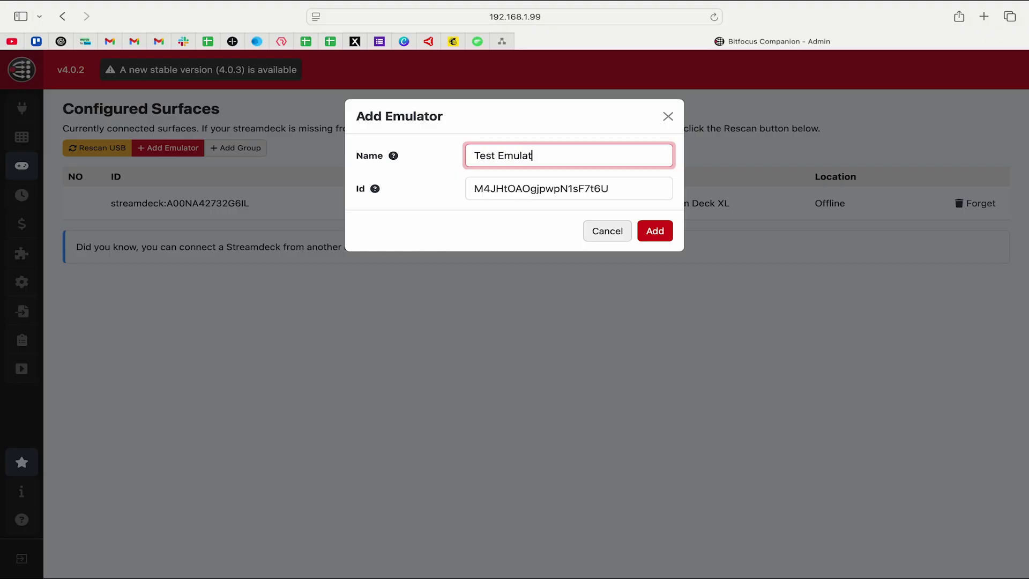
{"action": "left_click", "coordinate": [658, 235]}
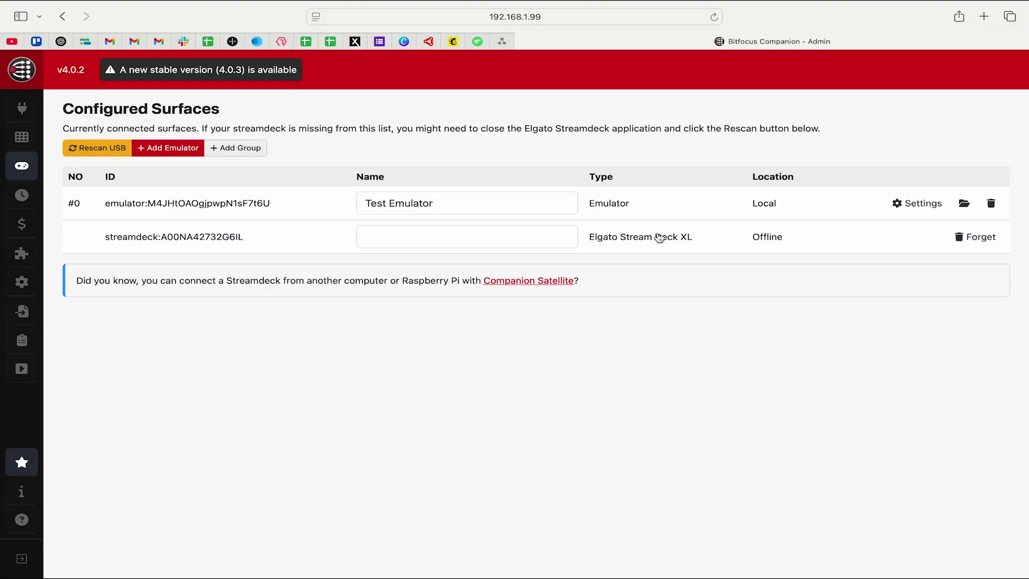
Set Test Emulator's current page to 1 (Main Menu) in its settings.
{"action": "left_click", "coordinate": [922, 203]}
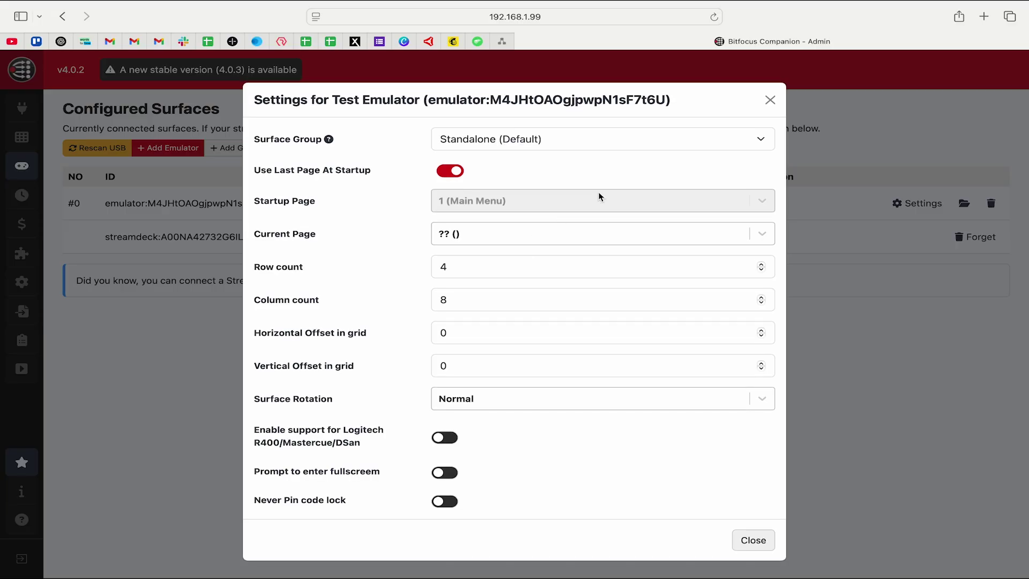
{"action": "left_click", "coordinate": [525, 235]}
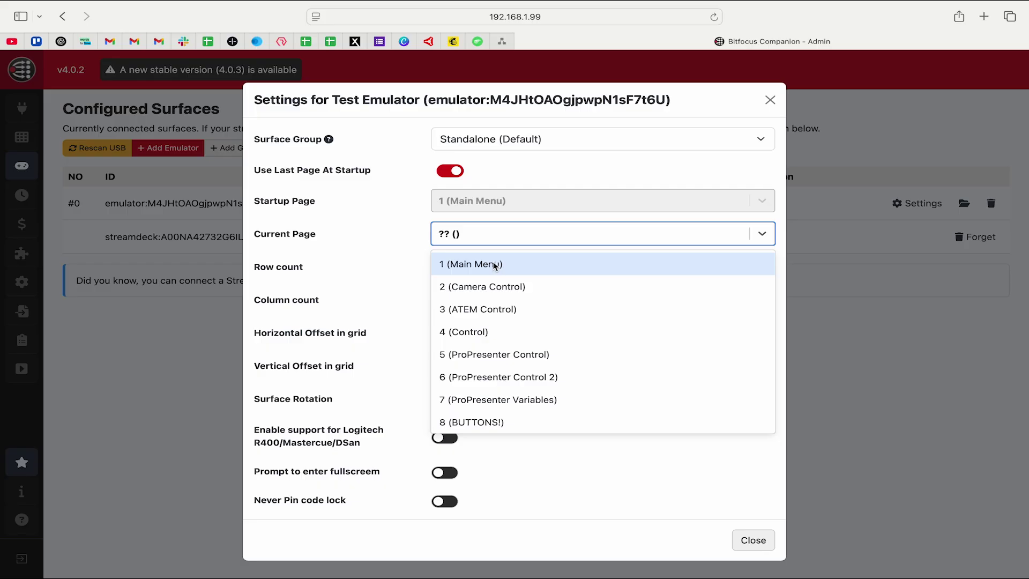
{"action": "left_click", "coordinate": [494, 266]}
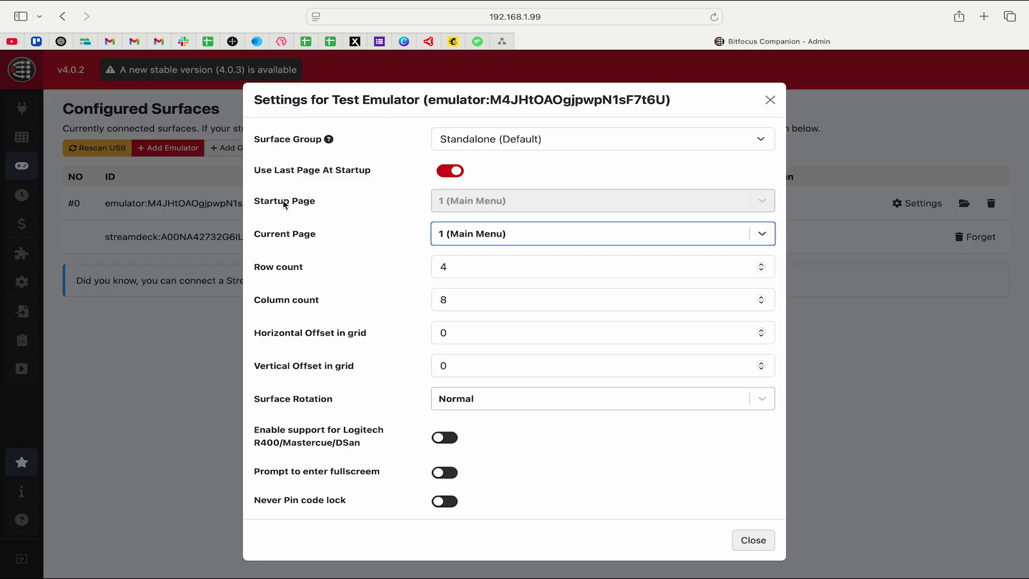
{"action": "left_click", "coordinate": [753, 542]}
Open the Test Emulator grid in a new tab, check its web address, then close that tab.
{"action": "left_click", "coordinate": [964, 203]}
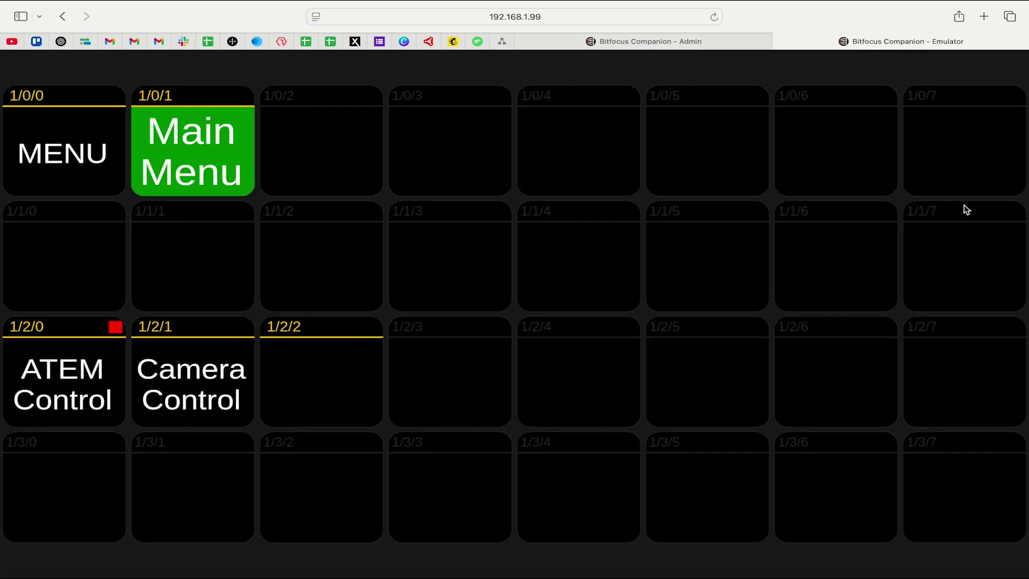
{"action": "left_click", "coordinate": [565, 13]}
{"action": "left_click", "coordinate": [781, 36]}
{"action": "left_click", "coordinate": [780, 40]}
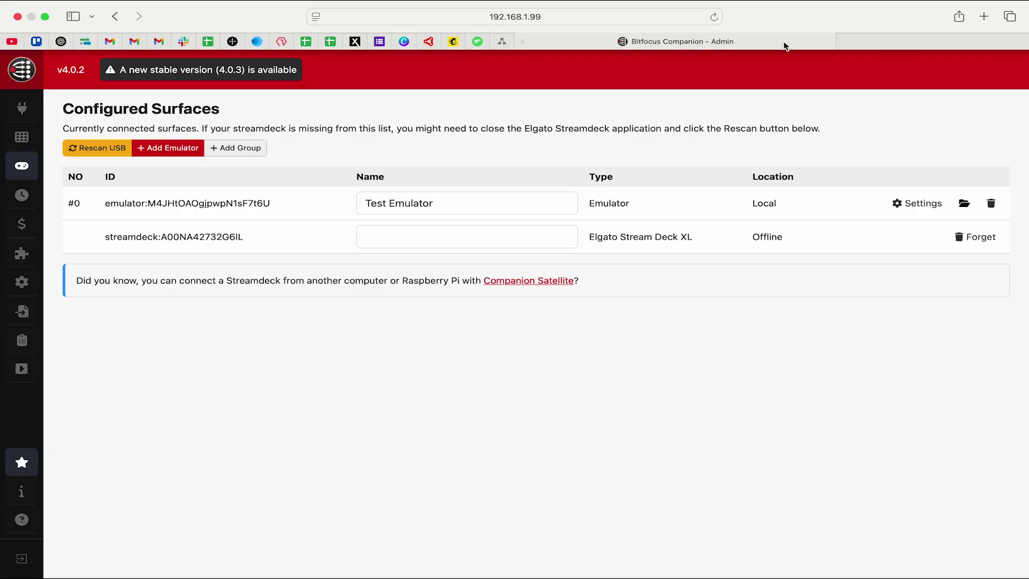
Relaunch Test Emulator from the emulator chooser, press Camera Control, then return to Main Menu.
{"action": "mouse_move", "coordinate": [21, 300]}
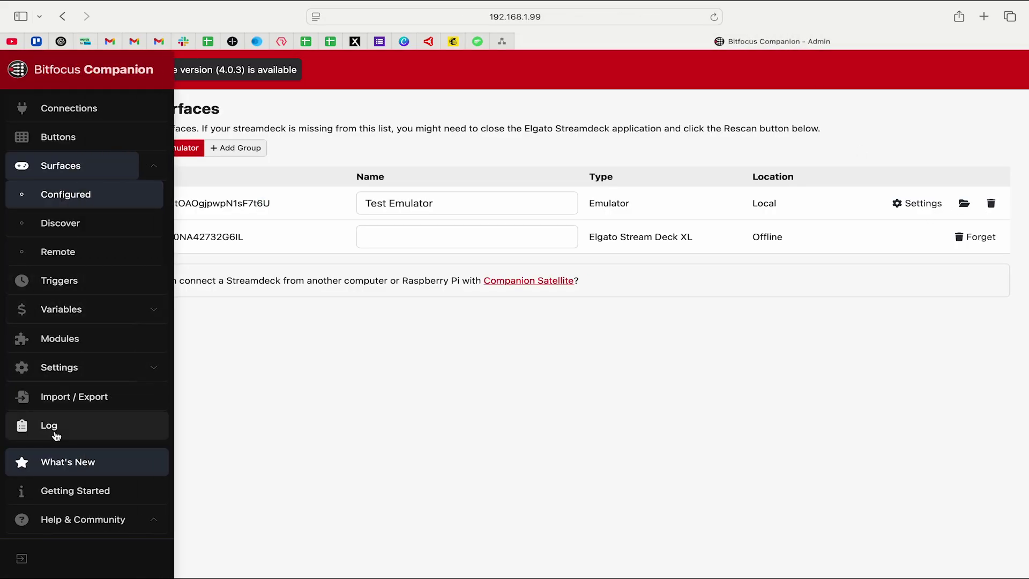
{"action": "scroll", "coordinate": [48, 423], "scroll_direction": "down", "scroll_amount": 2}
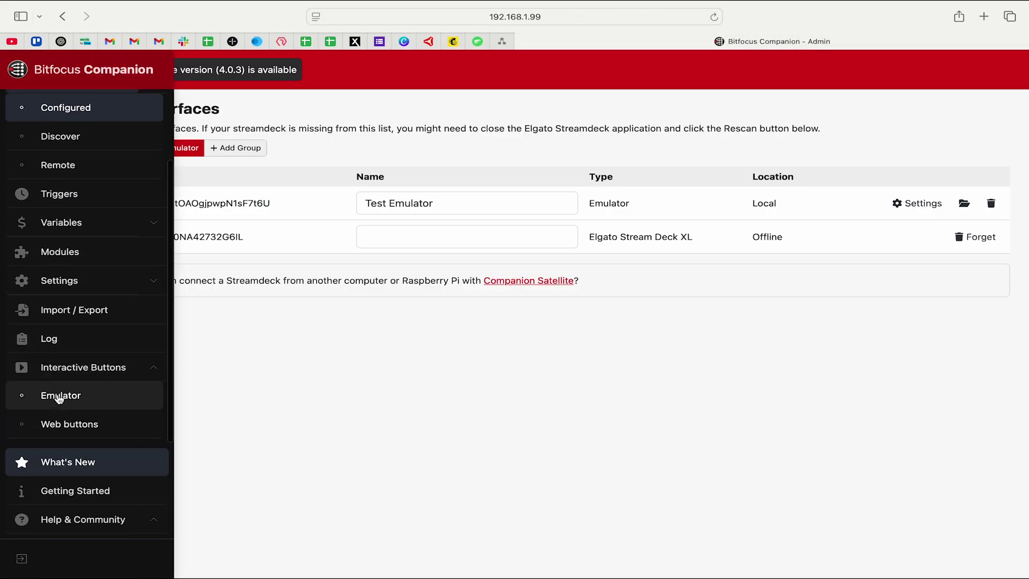
{"action": "left_click", "coordinate": [59, 424]}
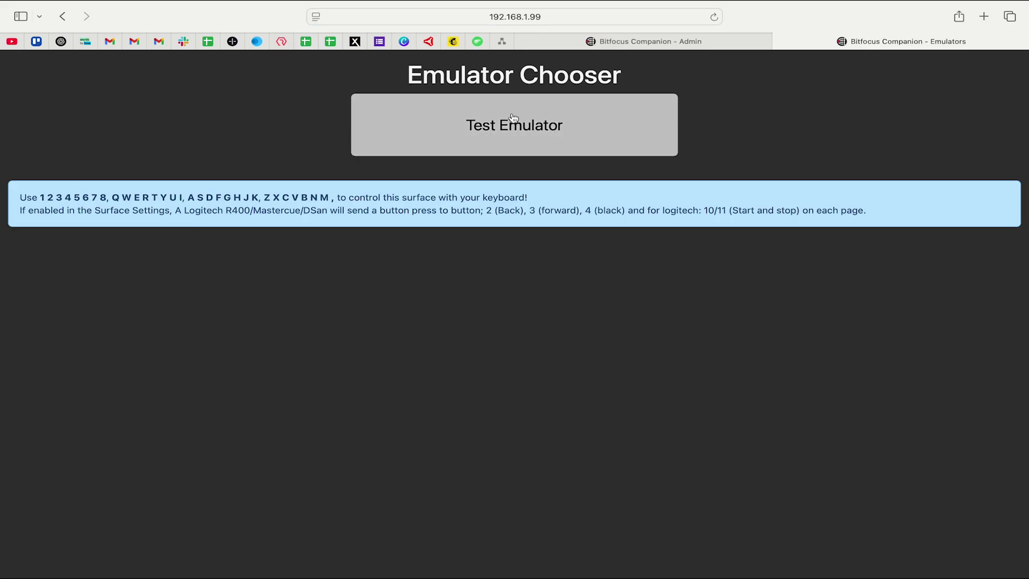
{"action": "left_click", "coordinate": [505, 130]}
{"action": "left_click", "coordinate": [536, 16]}
{"action": "left_click", "coordinate": [572, 18]}
{"action": "left_click", "coordinate": [257, 75]}
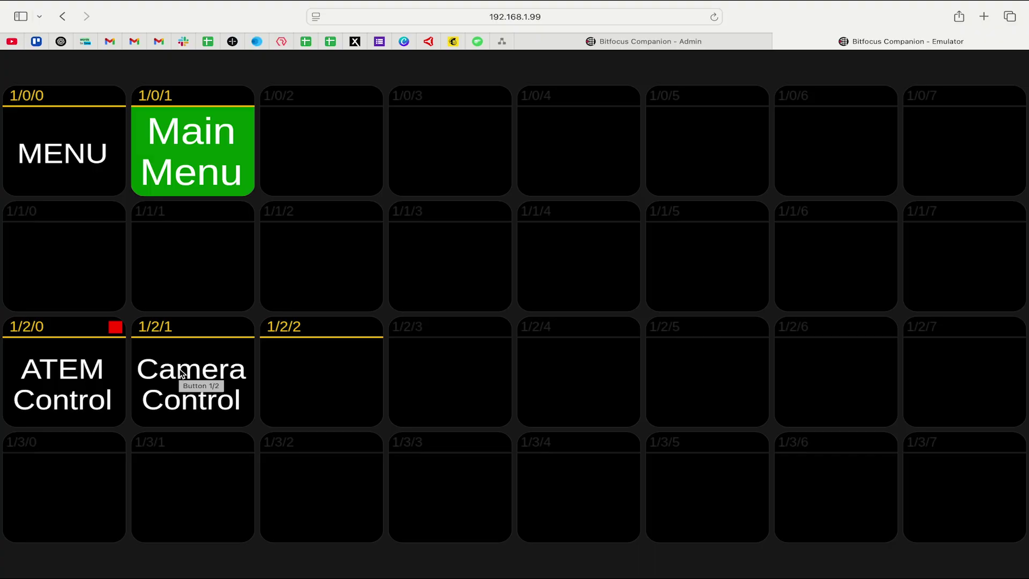
{"action": "left_click", "coordinate": [193, 379]}
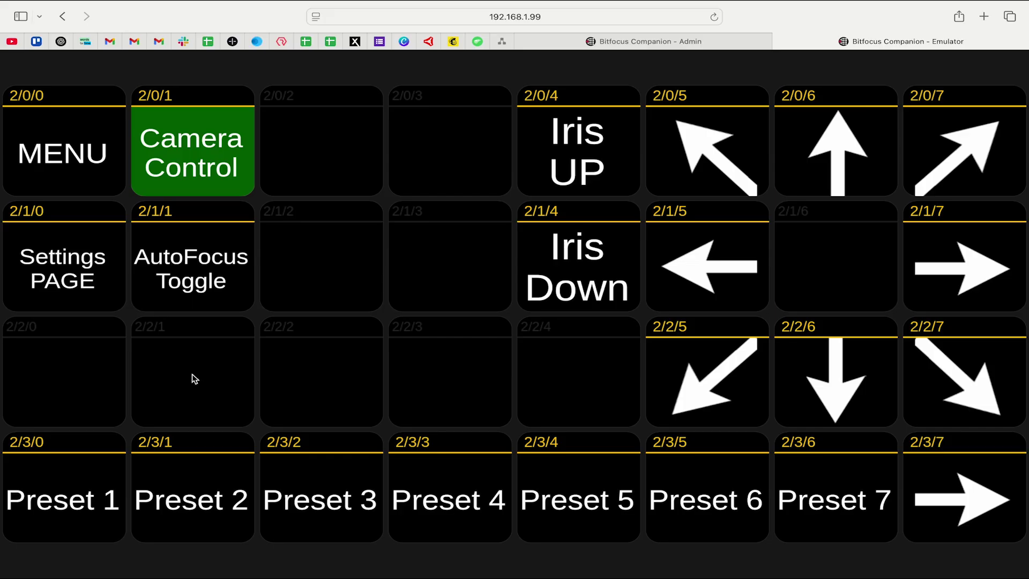
{"action": "left_click", "coordinate": [88, 179]}
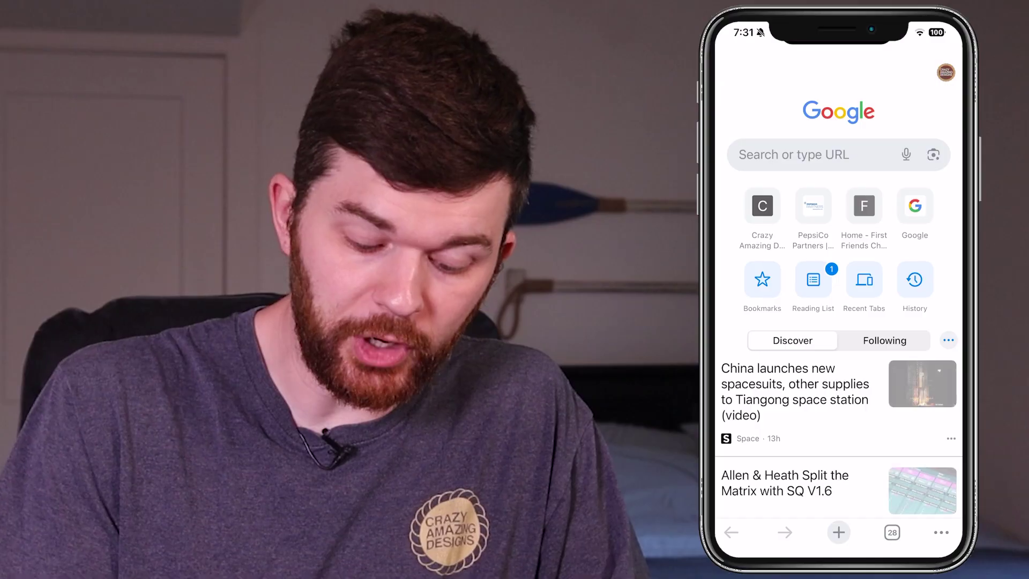
Enter the address 192.168.1.99:8000 in the phone's Chrome address bar.
{"action": "left_click", "coordinate": [831, 154]}
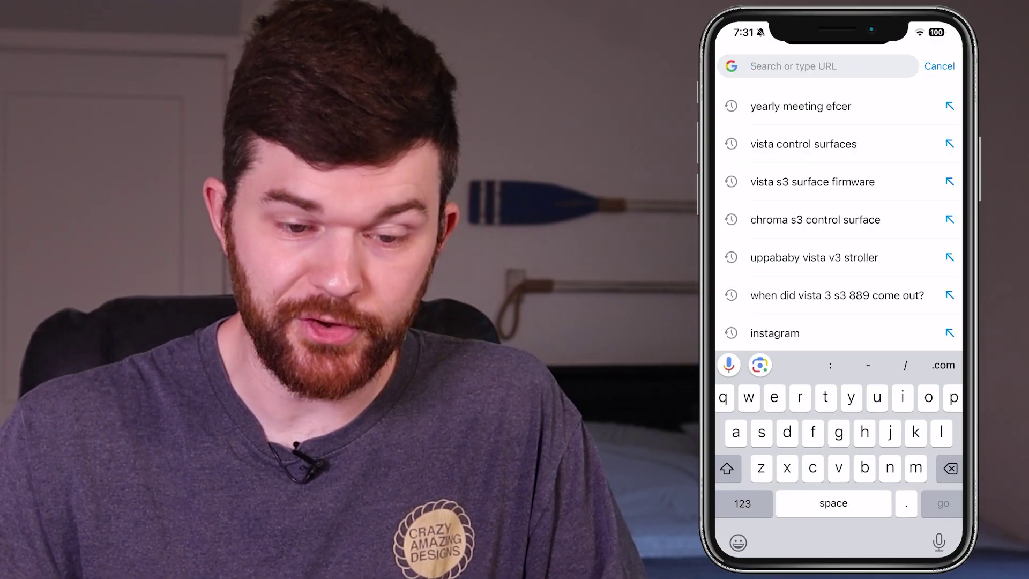
{"action": "left_click", "coordinate": [742, 503]}
{"action": "type", "text": "192"}
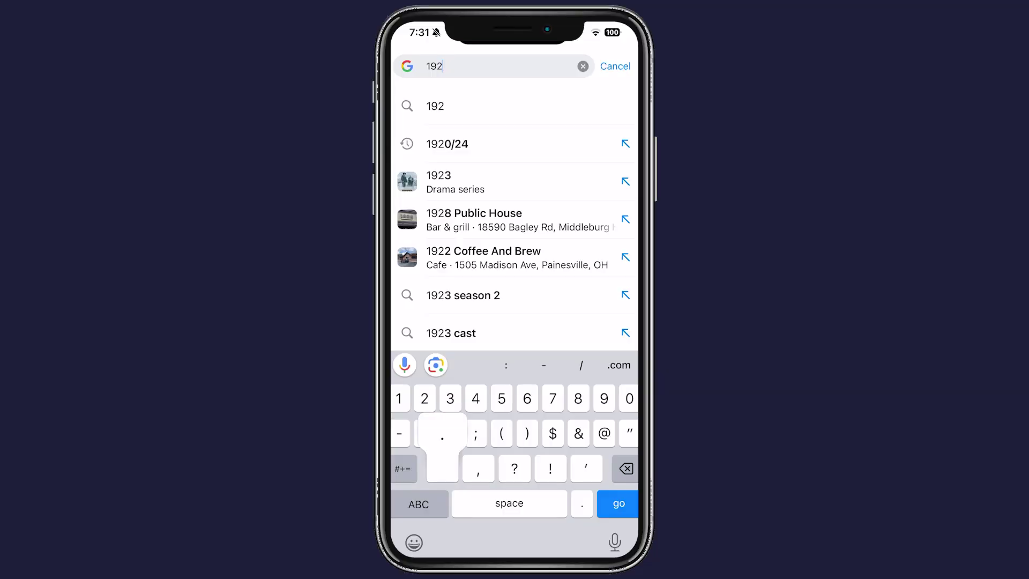
{"action": "type", "text": ".168.1"}
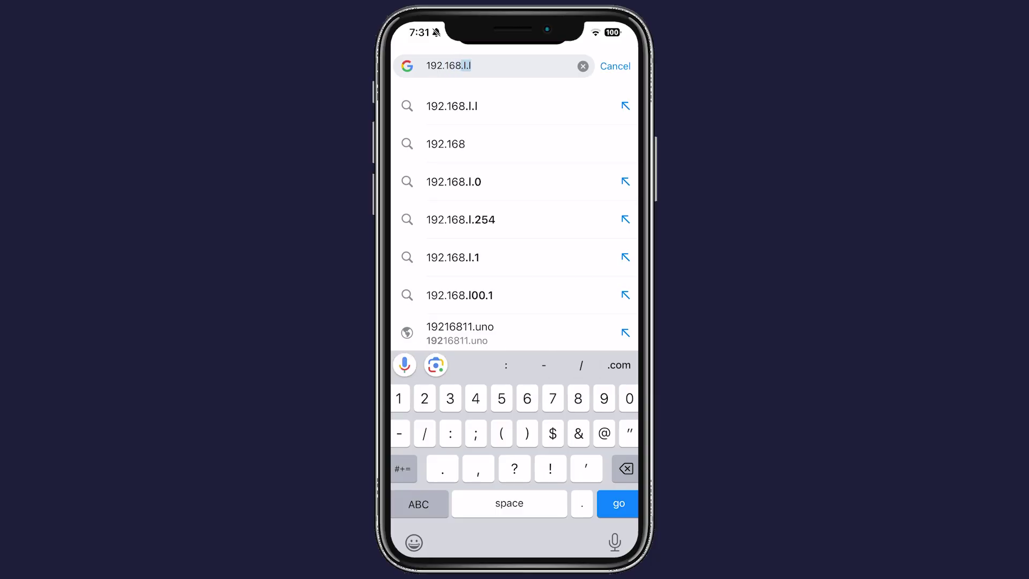
{"action": "type", "text": "."}
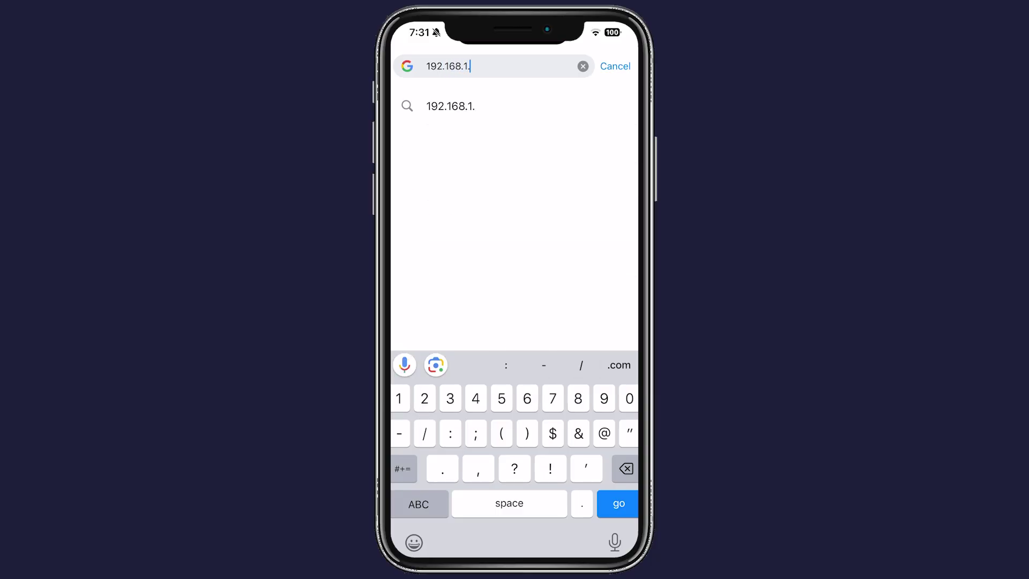
{"action": "type", "text": "99:8000"}
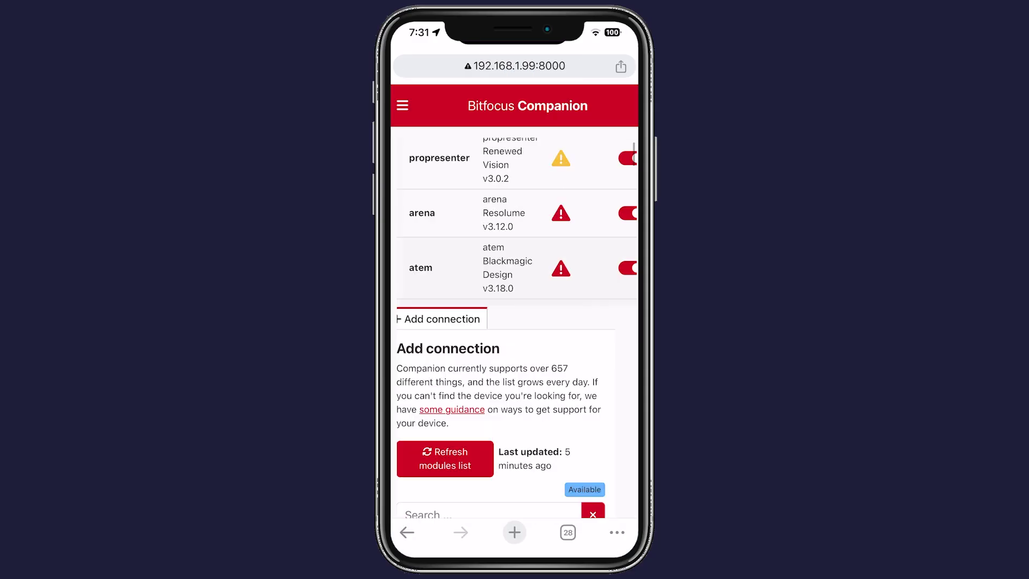
{"action": "scroll", "coordinate": [517, 328], "scroll_direction": "down", "scroll_amount": 3}
Replace /connections with /emulator in the address, load it, and open Test Emulator.
{"action": "left_click", "coordinate": [507, 66]}
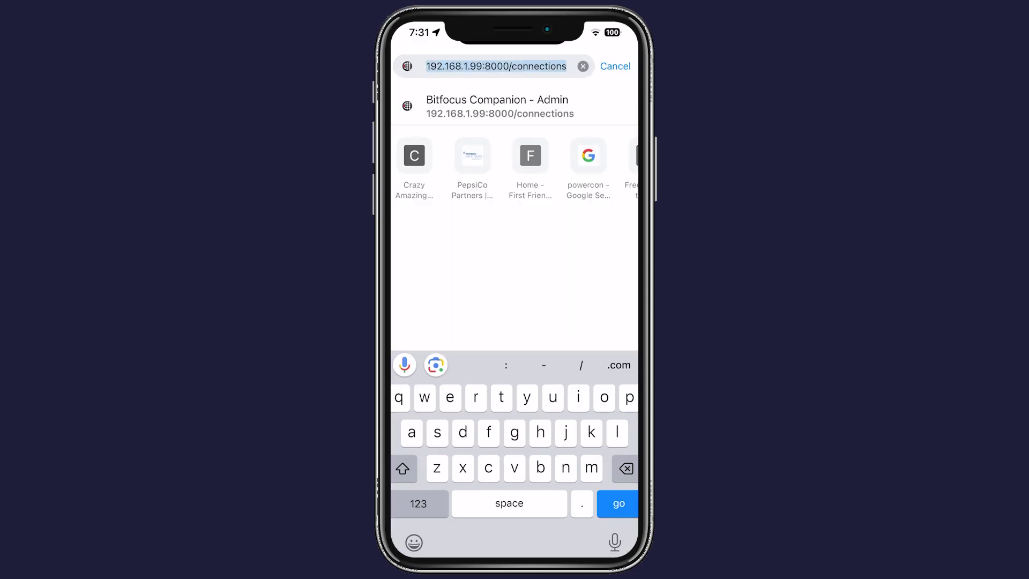
{"action": "left_click", "coordinate": [496, 66]}
{"action": "left_click_drag", "start_coordinate": [425, 56], "coordinate": [512, 56]}
{"action": "type", "text": "emulator"}
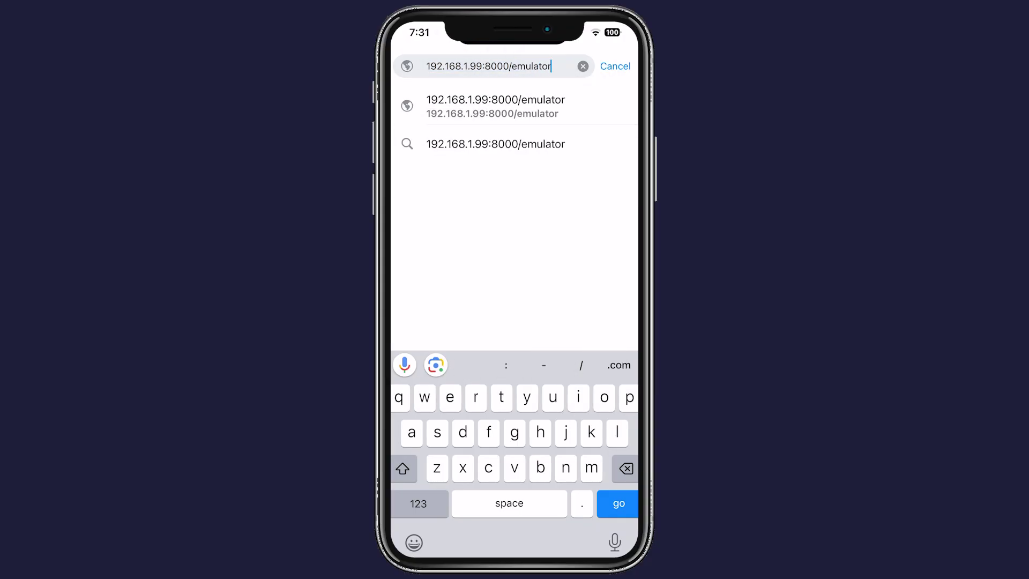
{"action": "key", "text": "Return"}
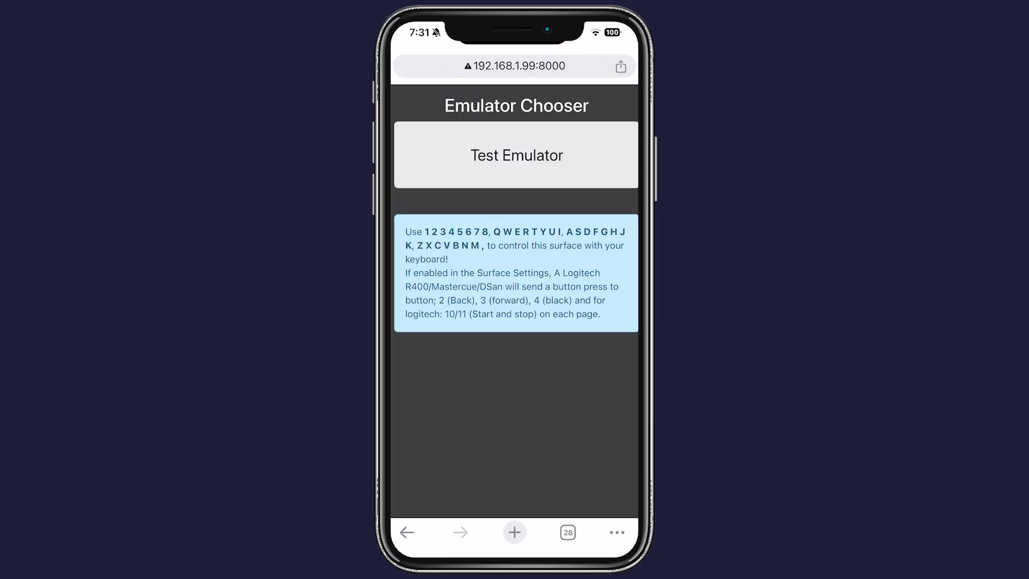
{"action": "left_click", "coordinate": [516, 155]}
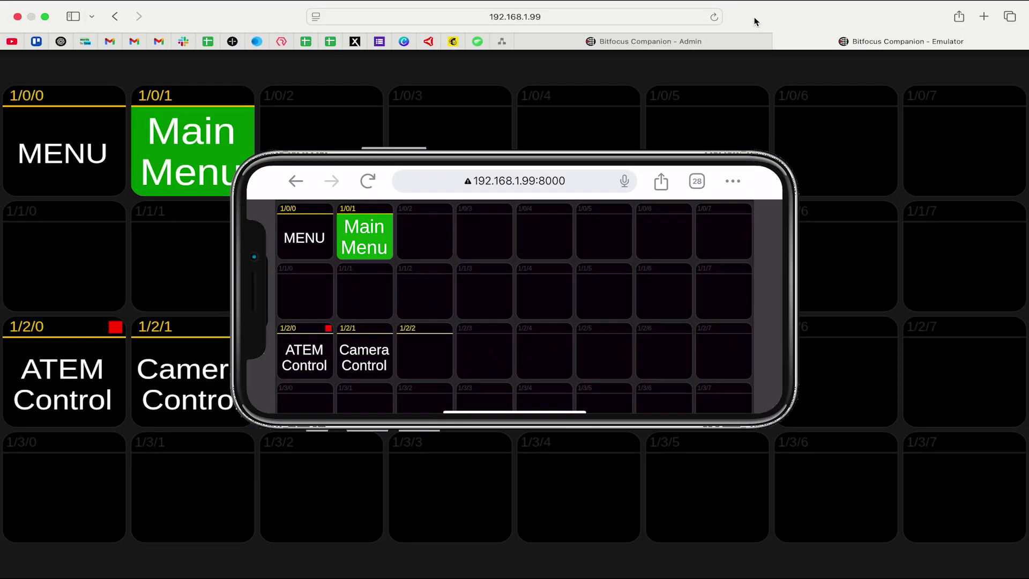
{"action": "left_click", "coordinate": [365, 356]}
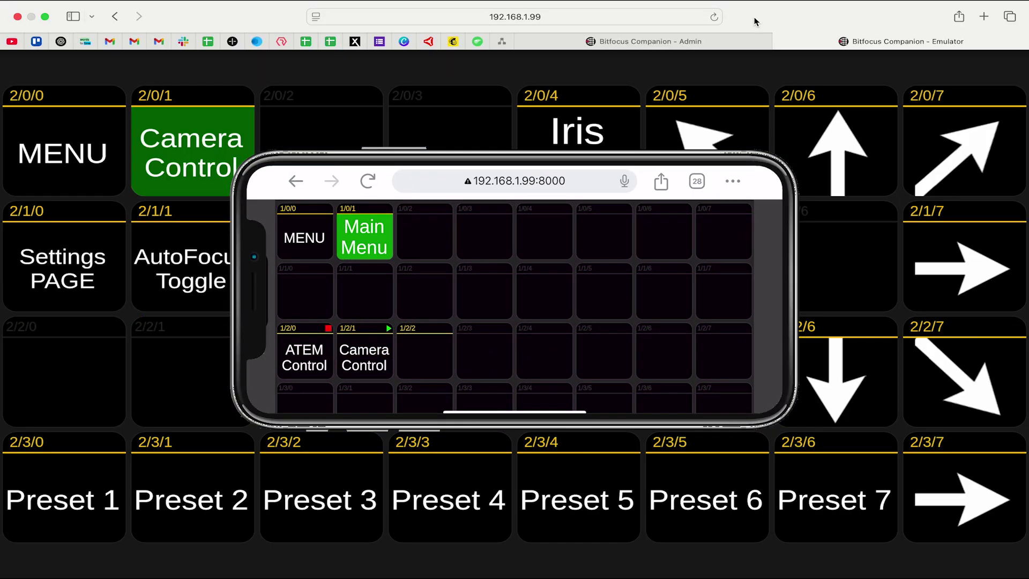
{"action": "left_click", "coordinate": [304, 236]}
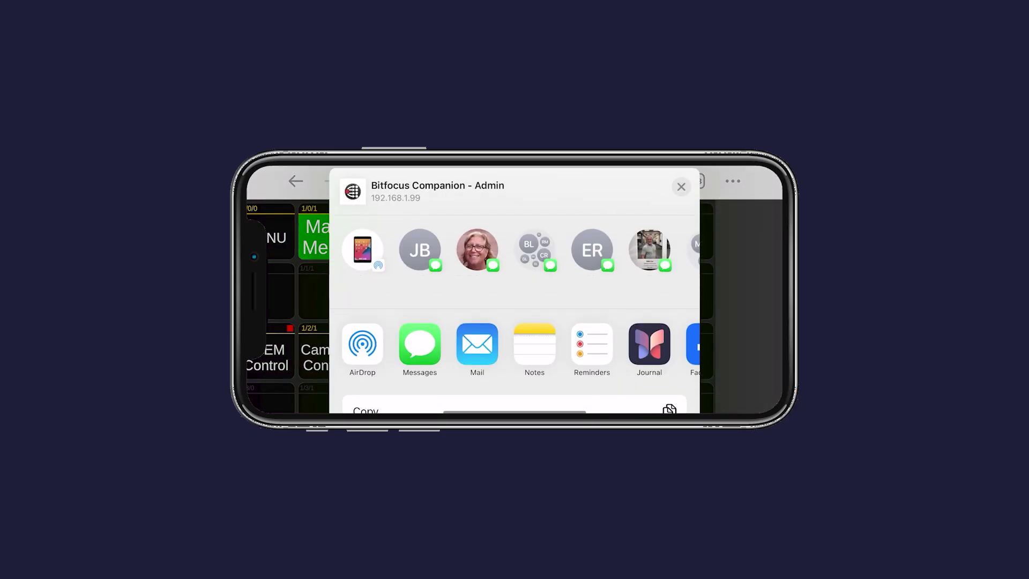
Use Share > Add to Home Screen to save the emulator page as 'companion'.
{"action": "scroll", "coordinate": [514, 322], "scroll_direction": "down", "scroll_amount": 5}
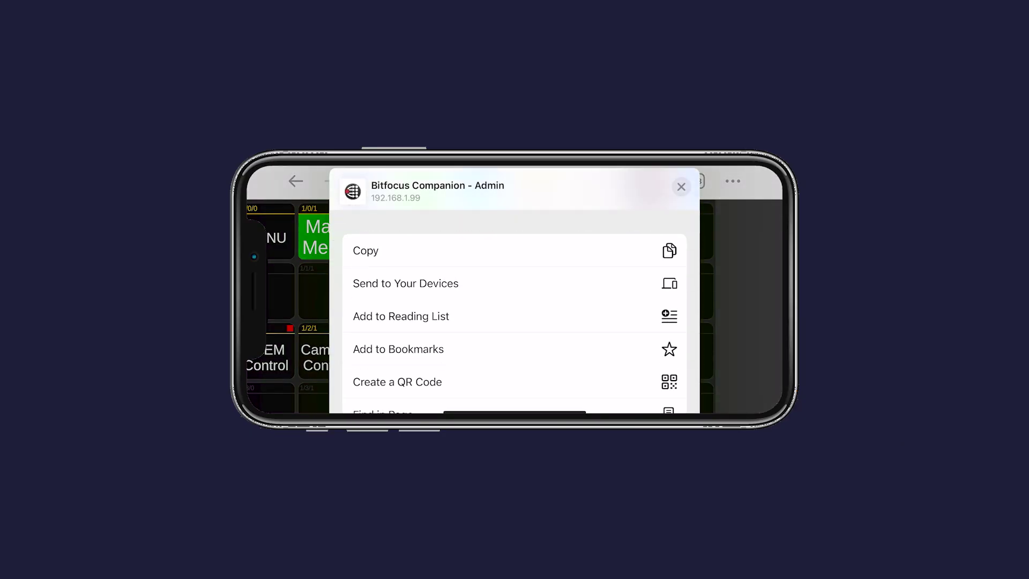
{"action": "scroll", "coordinate": [515, 321], "scroll_direction": "down", "scroll_amount": 5}
{"action": "left_click", "coordinate": [404, 285]}
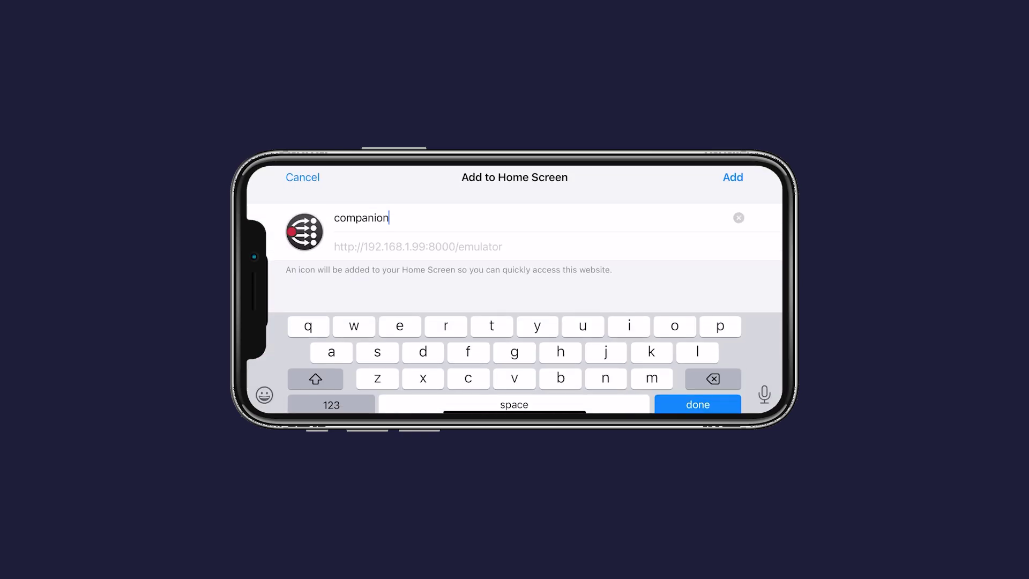
{"action": "key", "text": "Return"}
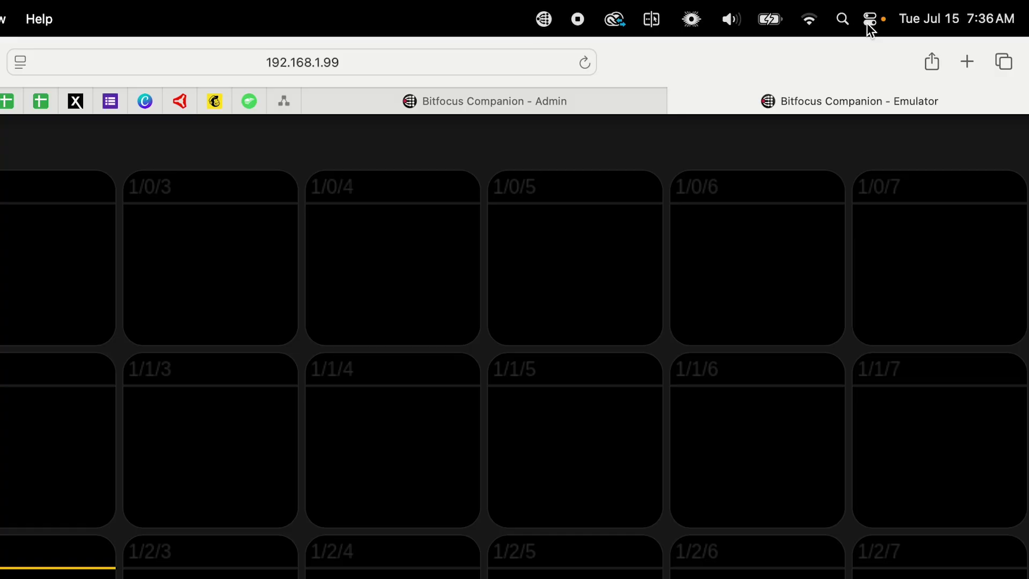
Open the Details sheet for Fast Sutter via Control Center's Wi-Fi Settings and Network > Wi-Fi.
{"action": "left_click", "coordinate": [869, 21]}
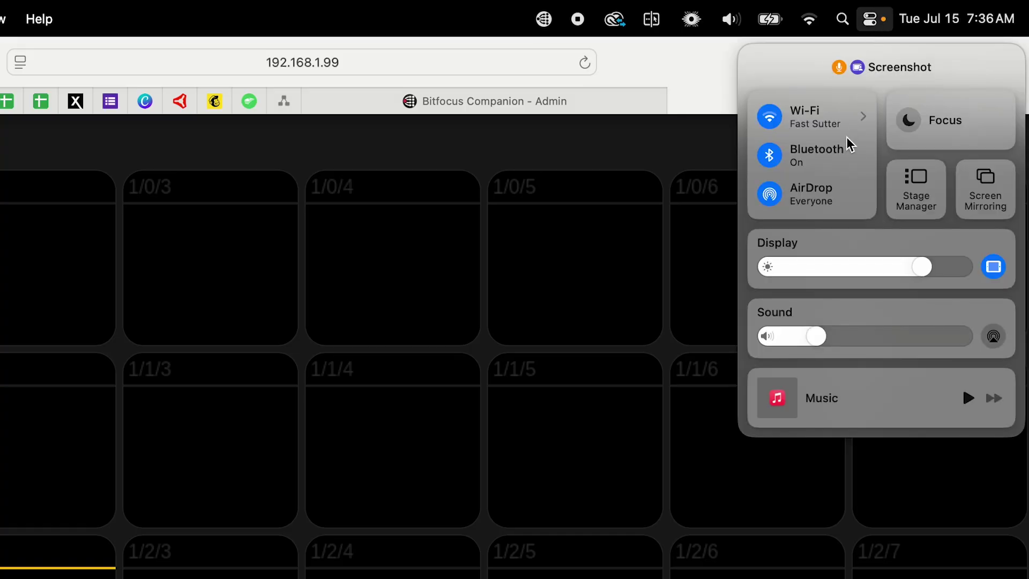
{"action": "left_click", "coordinate": [818, 116]}
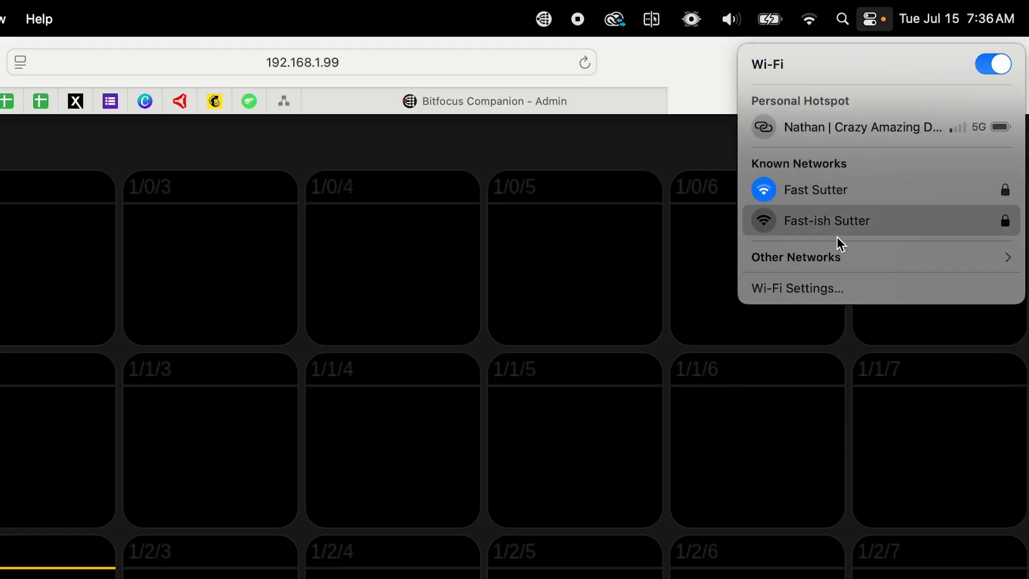
{"action": "left_click", "coordinate": [837, 283]}
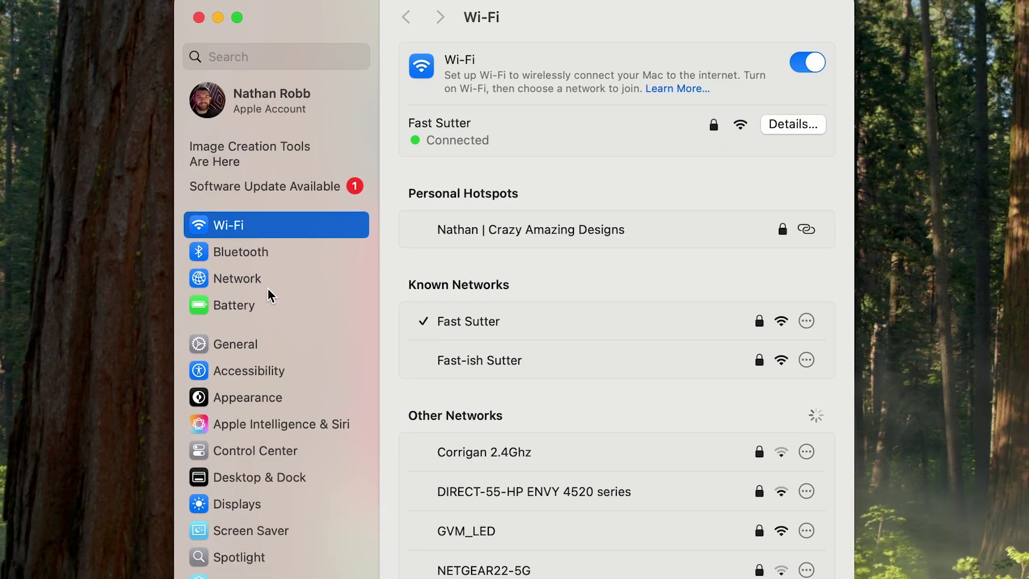
{"action": "left_click", "coordinate": [259, 278]}
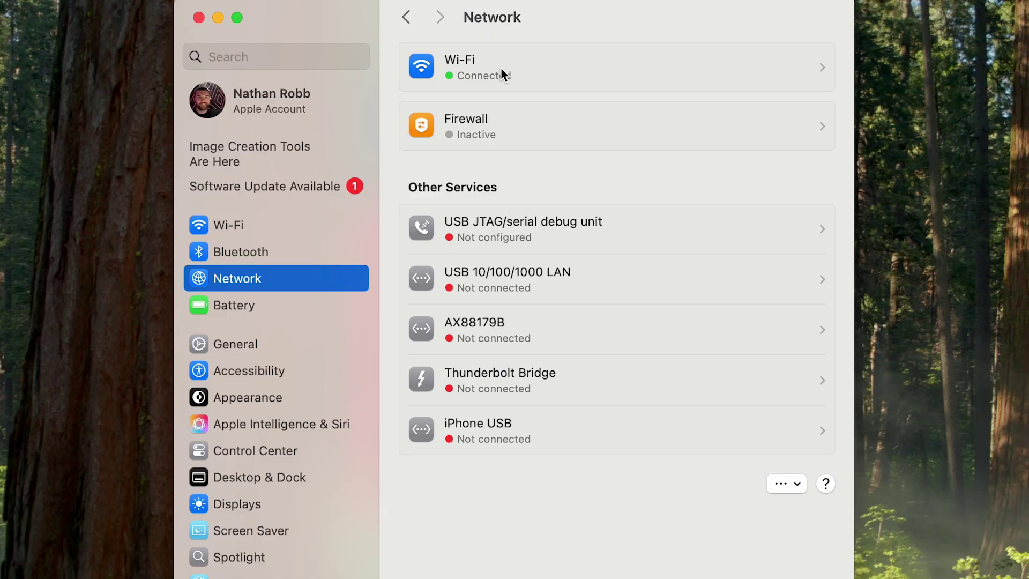
{"action": "left_click", "coordinate": [538, 64]}
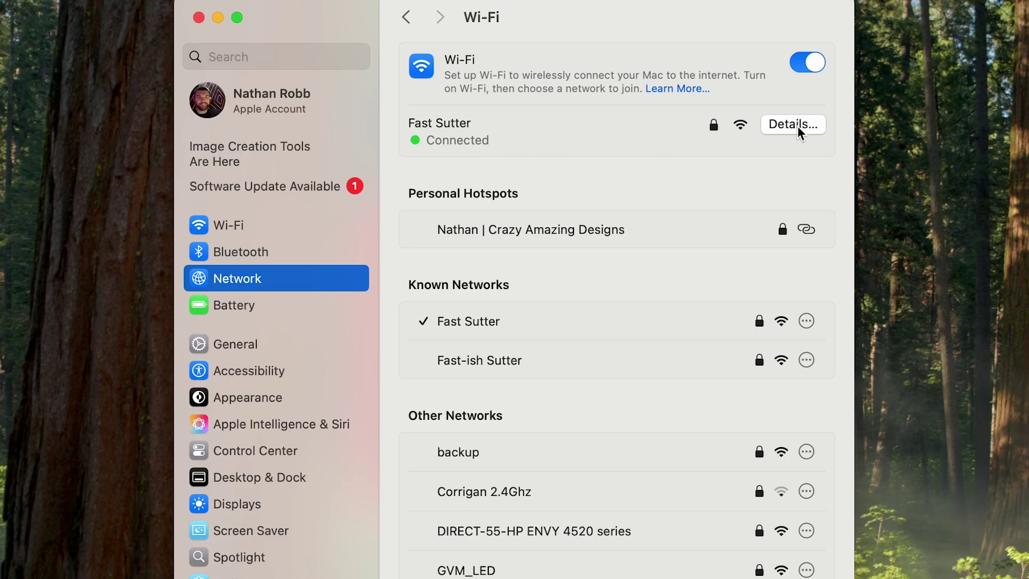
{"action": "left_click", "coordinate": [797, 127]}
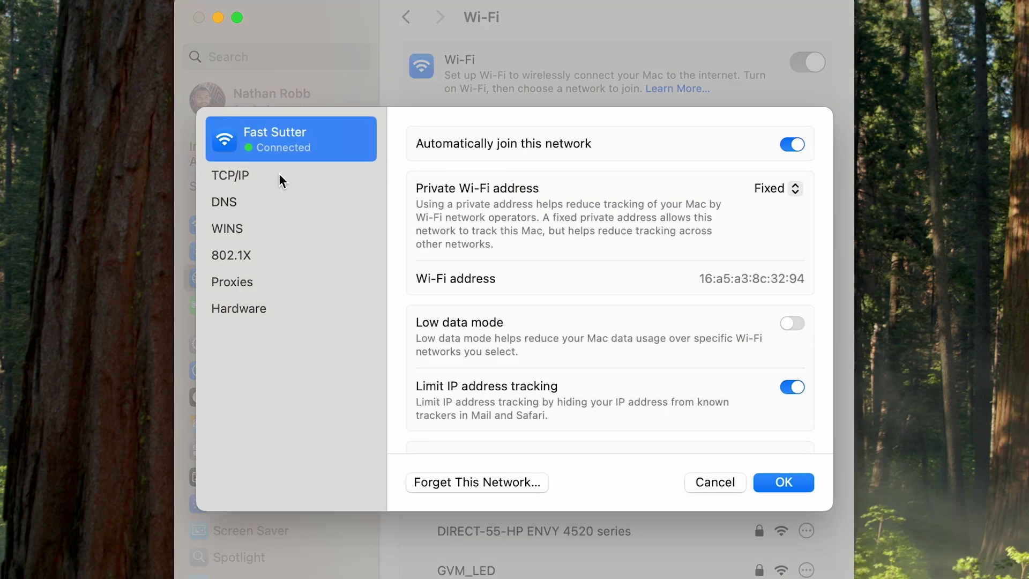
Set Fast Sutter's TCP/IP Configure IPv4 to Manually, dismiss the invalid IP alert, review subnet mask and router, then close.
{"action": "left_click", "coordinate": [261, 176]}
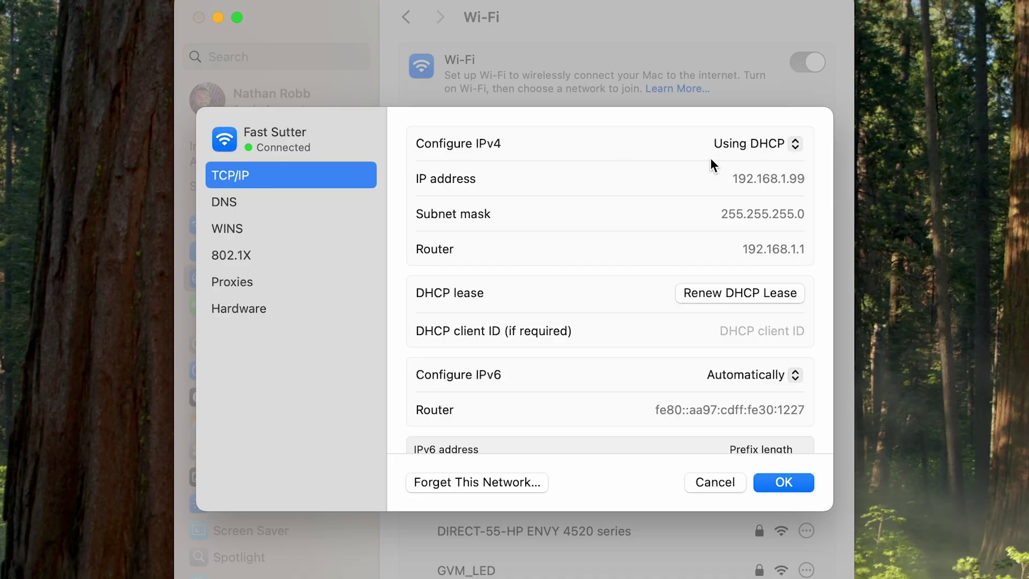
{"action": "left_click", "coordinate": [756, 146]}
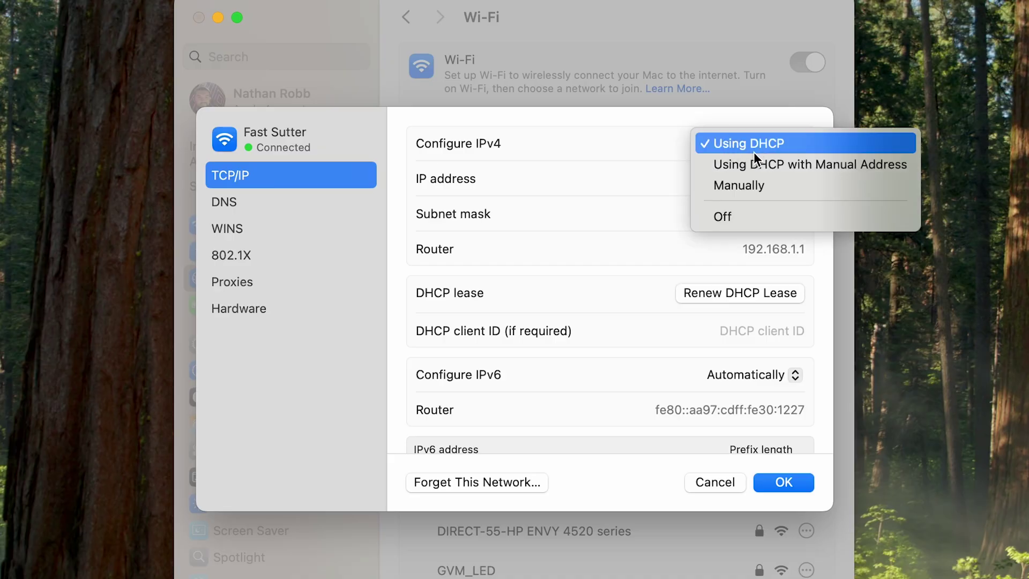
{"action": "left_click", "coordinate": [760, 184]}
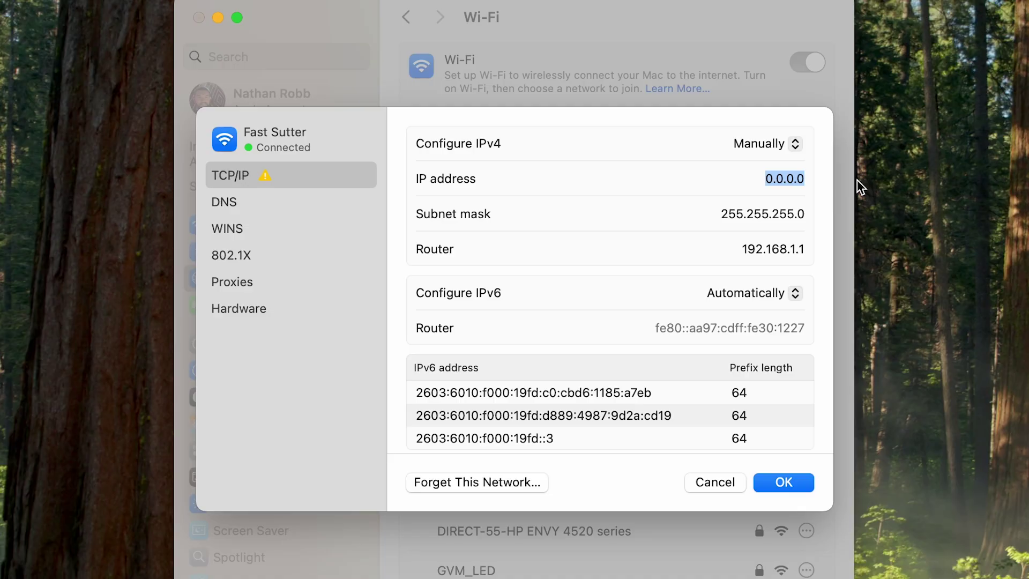
{"action": "left_click", "coordinate": [735, 214]}
{"action": "left_click", "coordinate": [569, 385]}
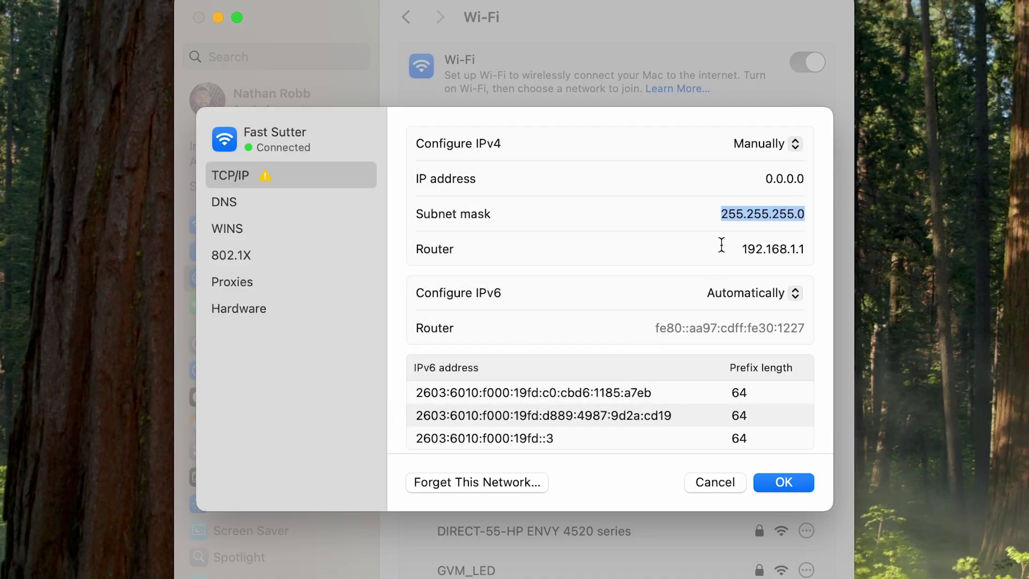
{"action": "key", "text": "Tab"}
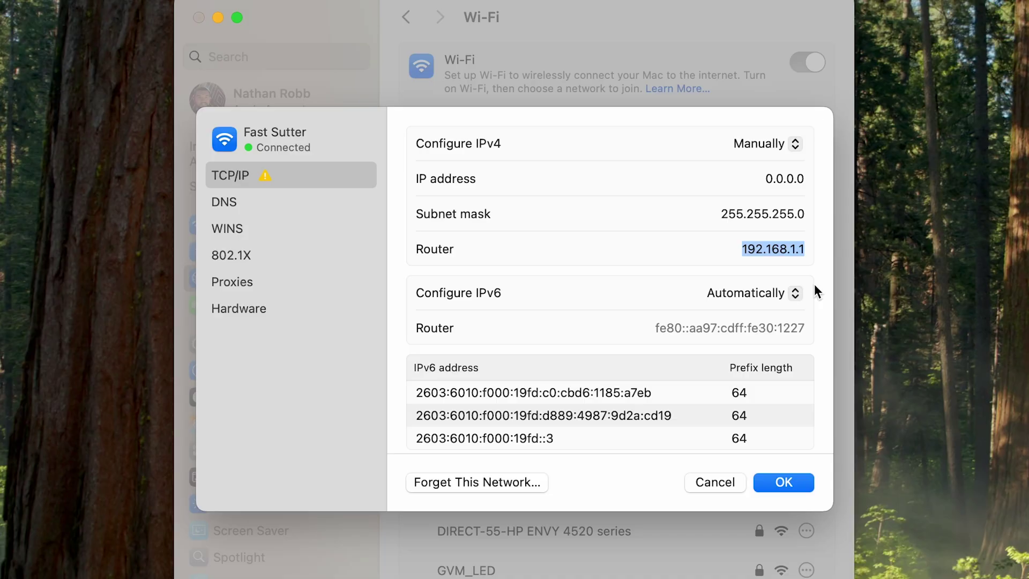
{"action": "left_click", "coordinate": [715, 482]}
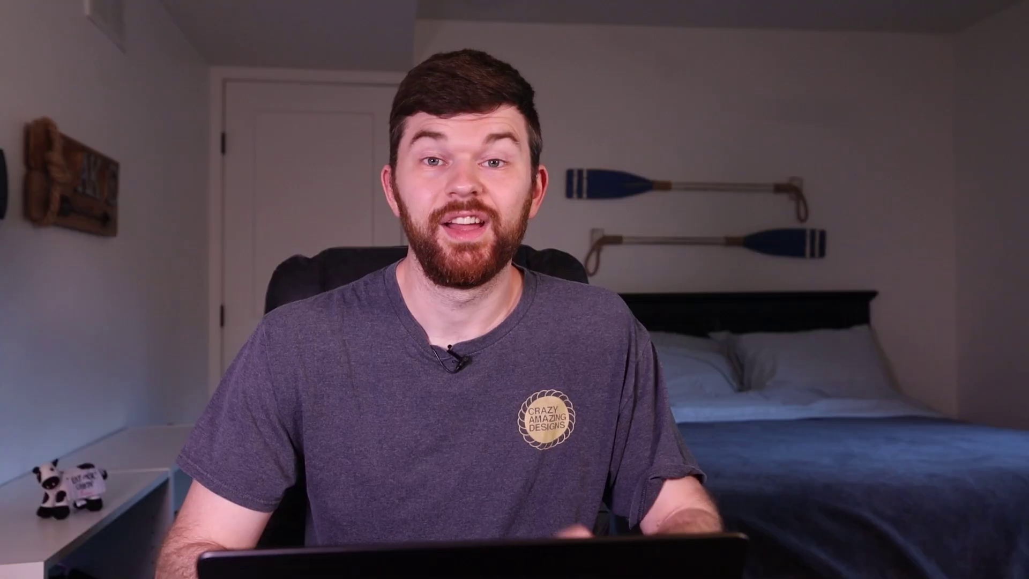